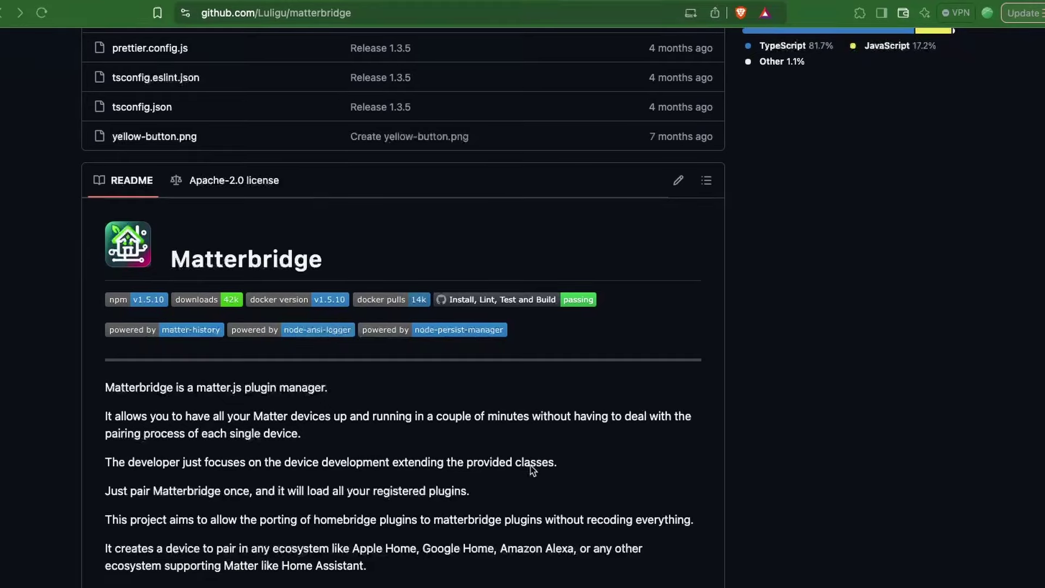
pyautogui.scroll(-1, 533, 470)
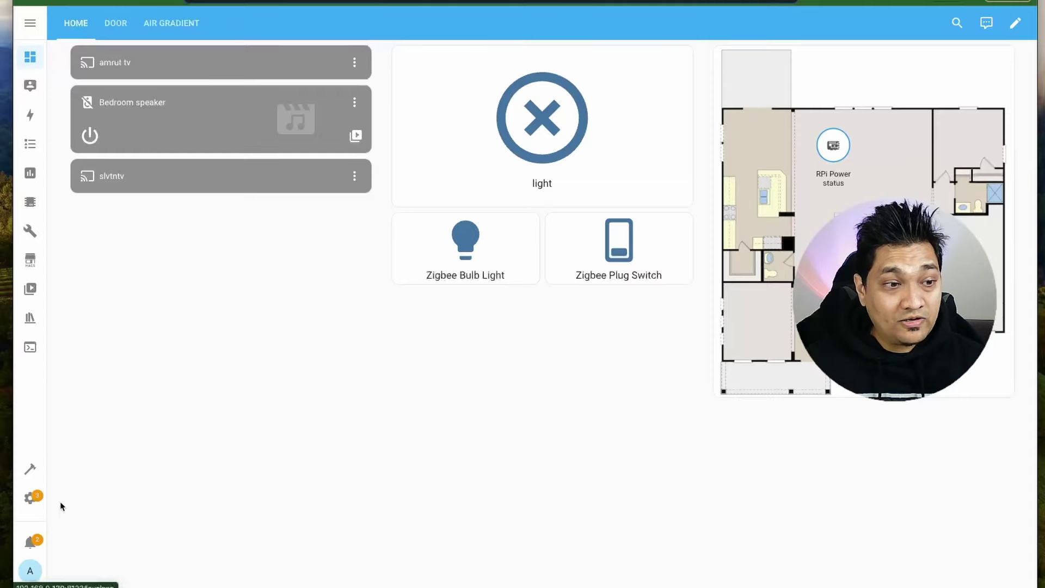
# Open the add-on store from the Home Assistant settings
pyautogui.click(31, 500)
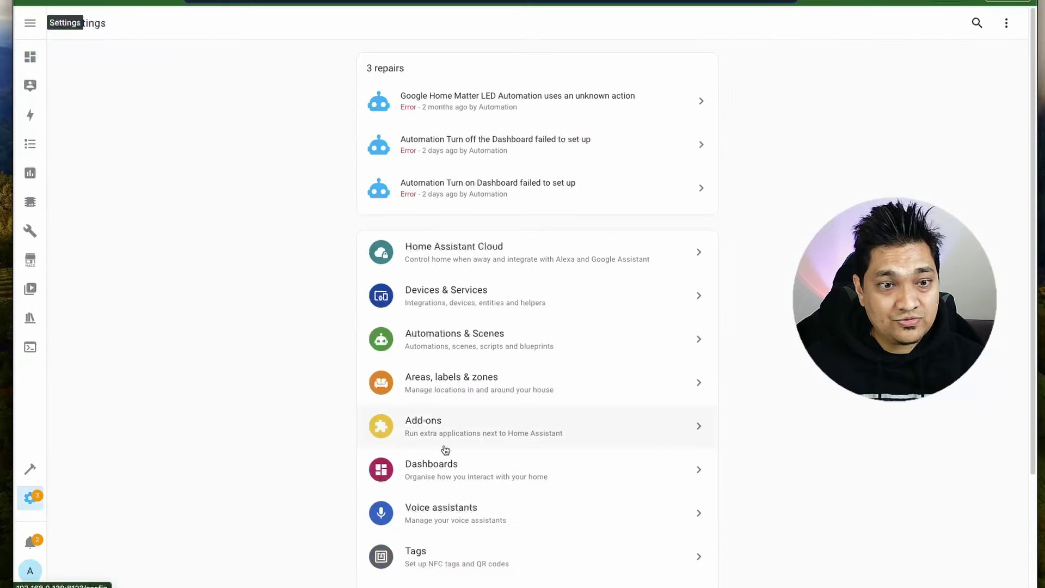
pyautogui.click(487, 427)
pyautogui.click(969, 573)
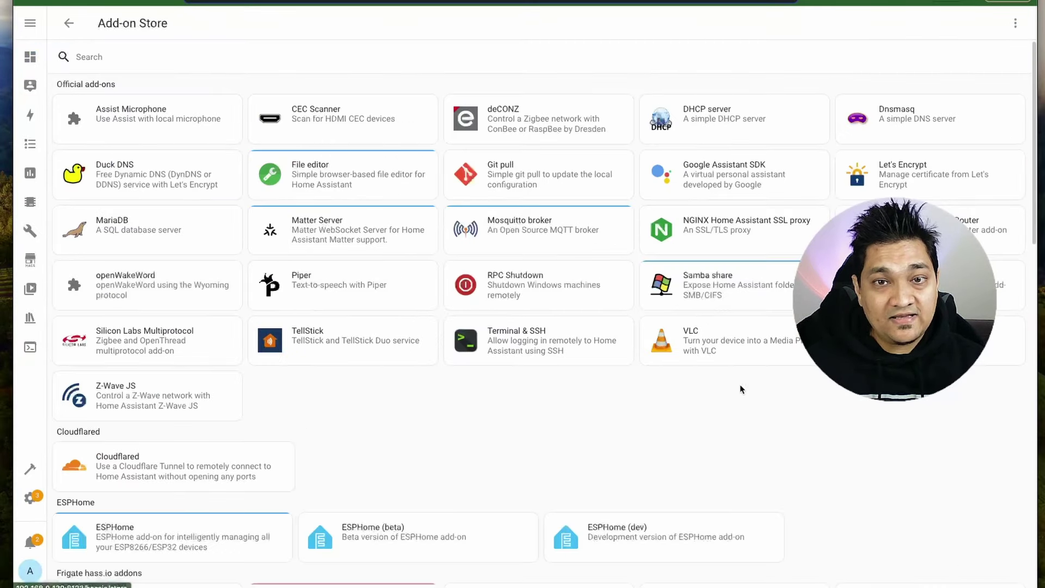
pyautogui.click(1020, 27)
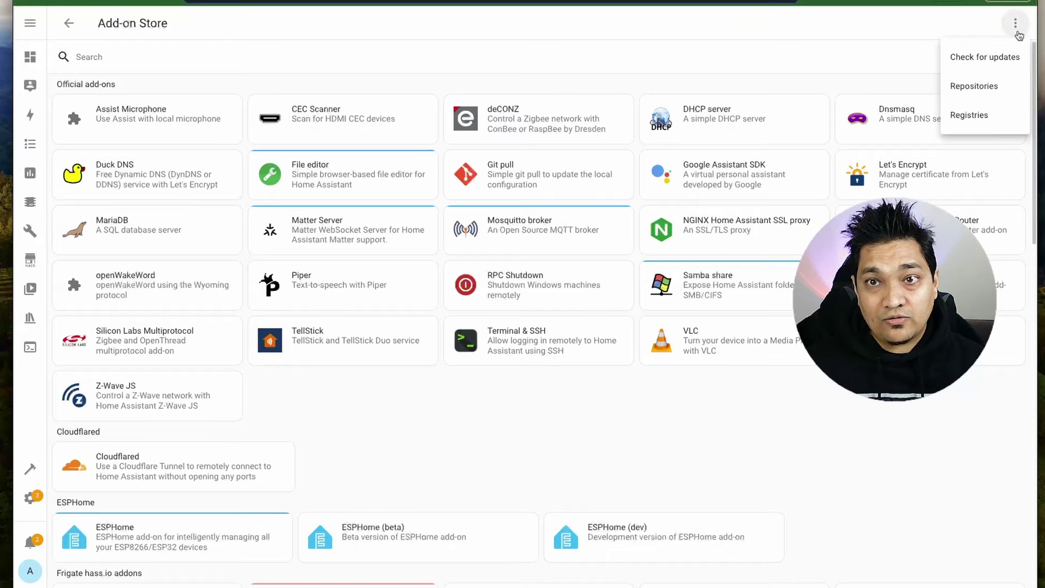
pyautogui.click(989, 91)
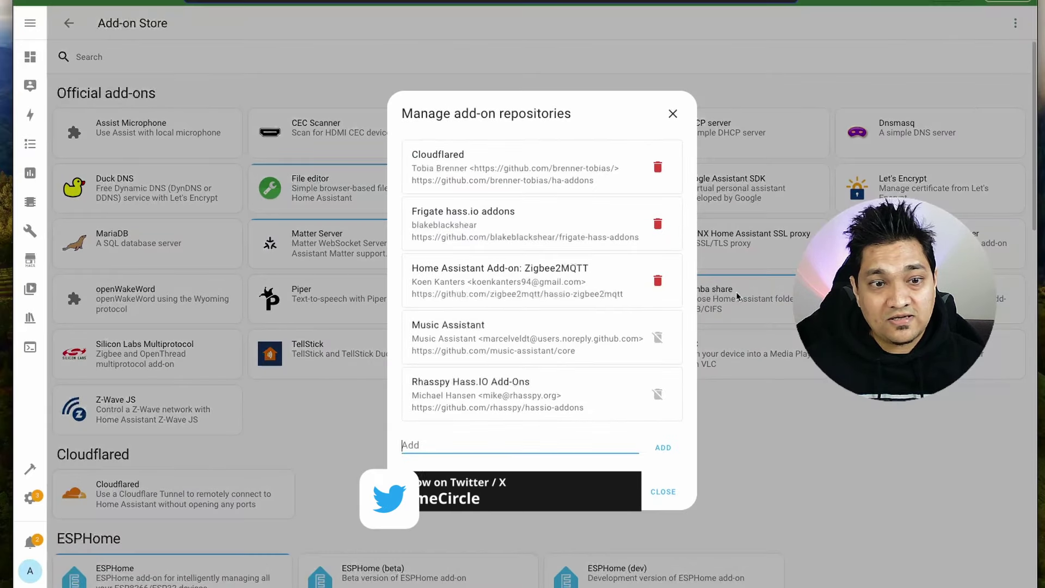
pyautogui.click(508, 450)
pyautogui.write('https://github.com/t0bst4r/matterbridge-home-assistant-addon')
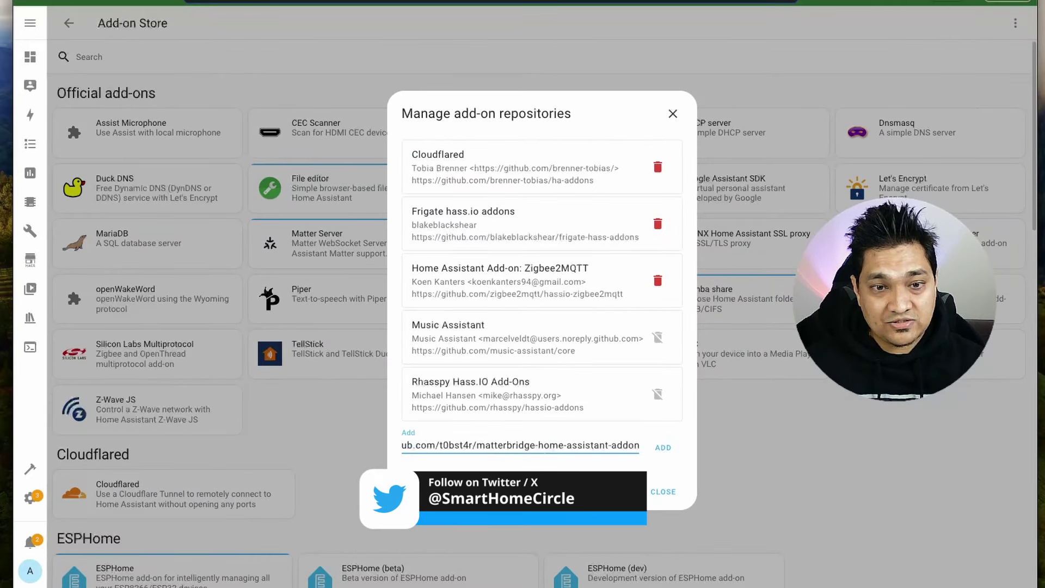
pyautogui.click(655, 456)
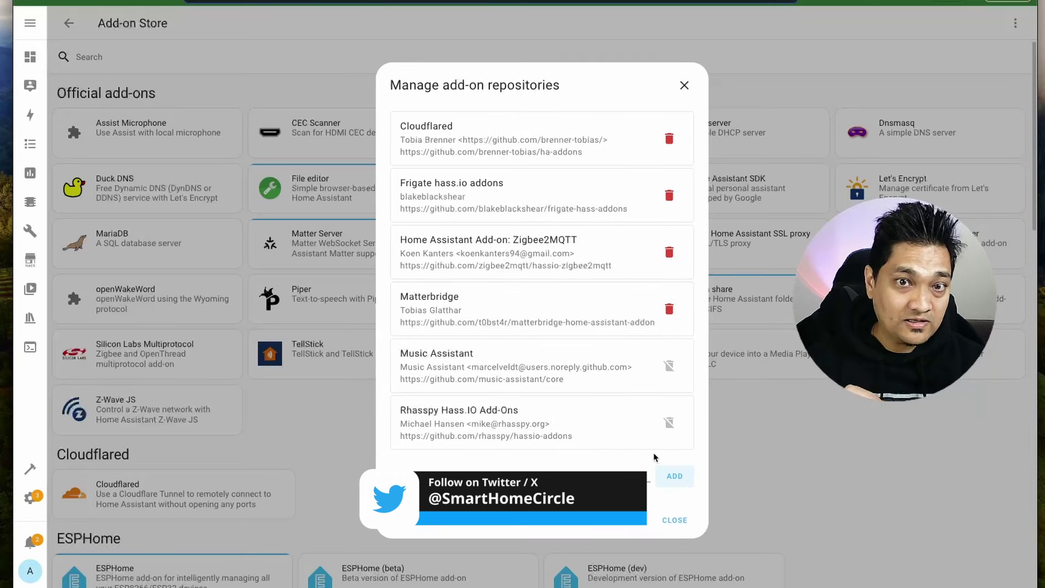
pyautogui.click(676, 521)
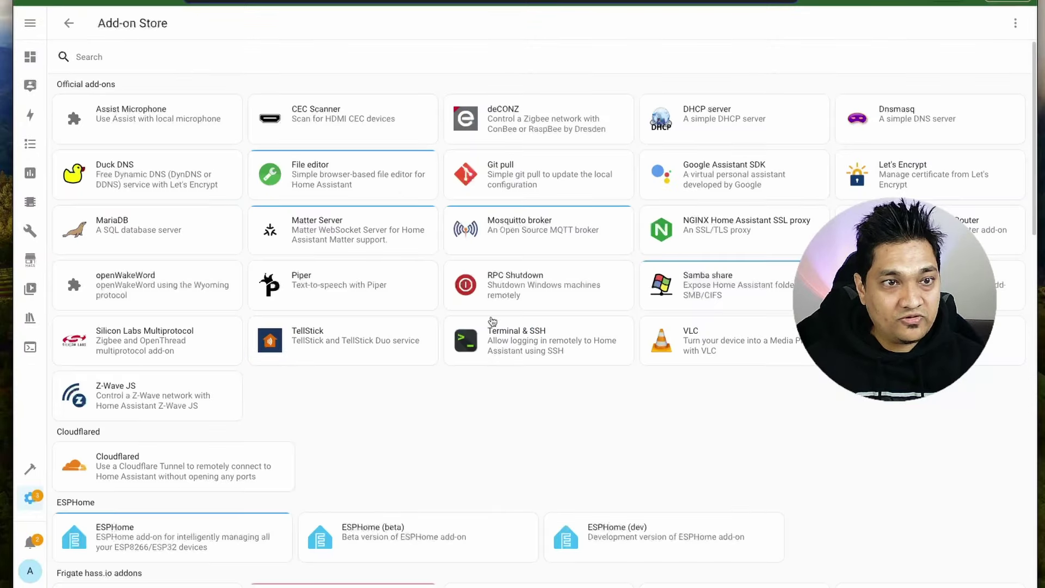
# Search the add-on store for "matte" and install the Matterbridge add-on
pyautogui.click(237, 61)
pyautogui.write('matt')
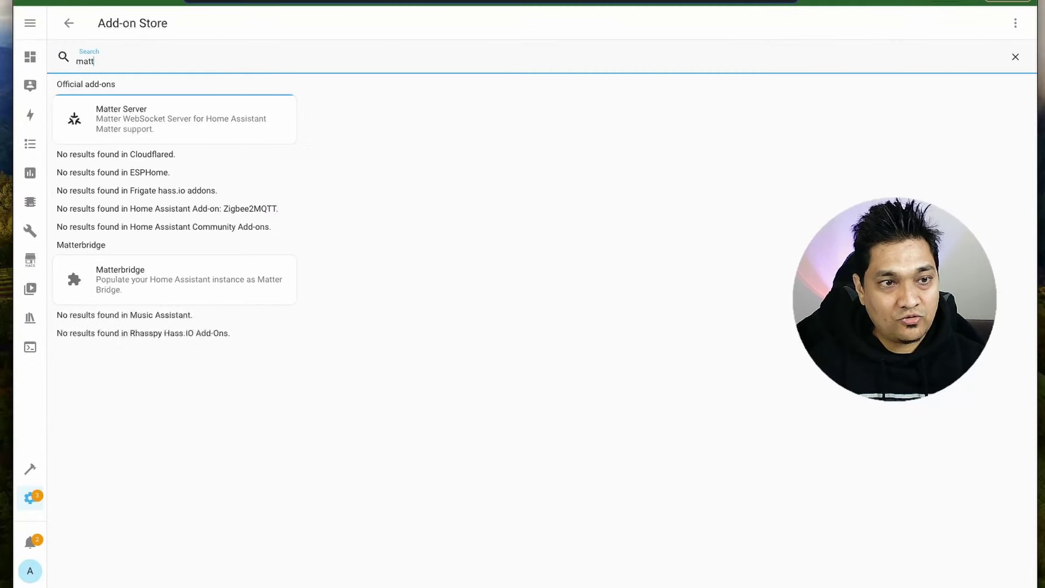
pyautogui.write('e')
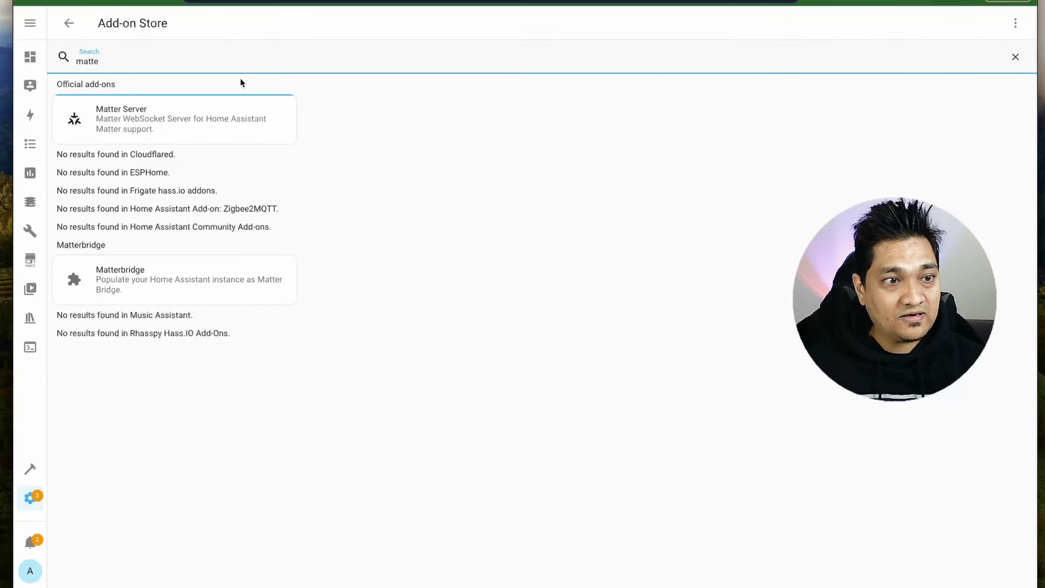
pyautogui.click(139, 289)
pyautogui.click(270, 180)
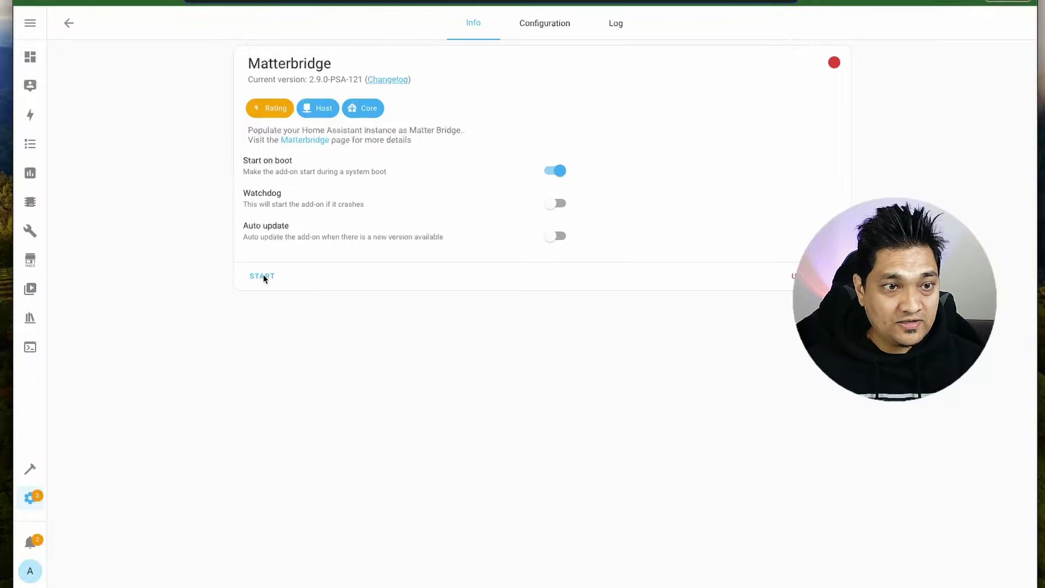
# Start the Matterbridge add-on and enable its Watchdog and Auto update options
pyautogui.click(272, 276)
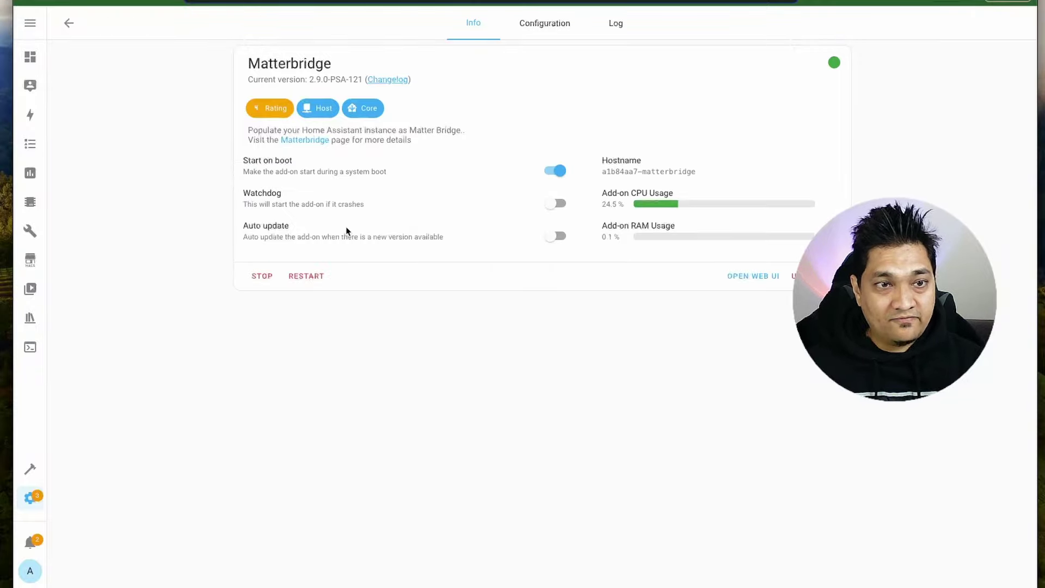
pyautogui.click(555, 203)
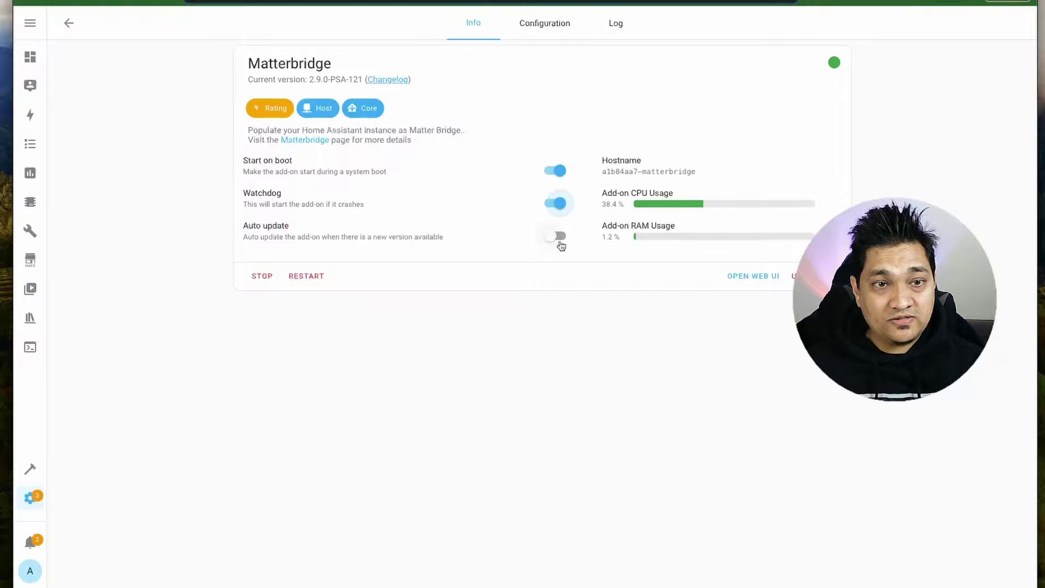
pyautogui.click(556, 237)
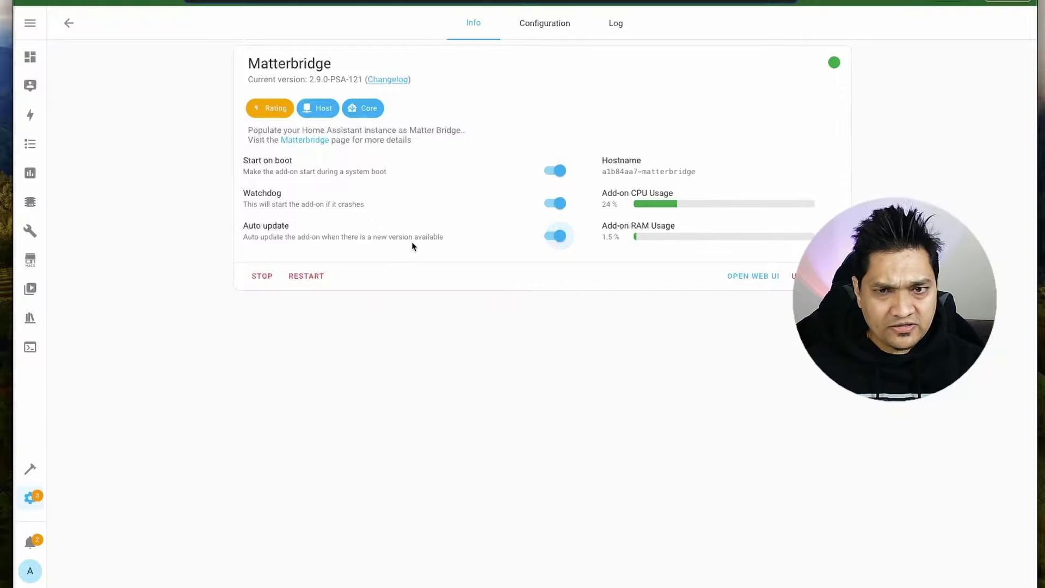
# Open the Matterbridge web interface and review the installable plugins and the registered matterbridge-home-assistant plugin
pyautogui.click(744, 278)
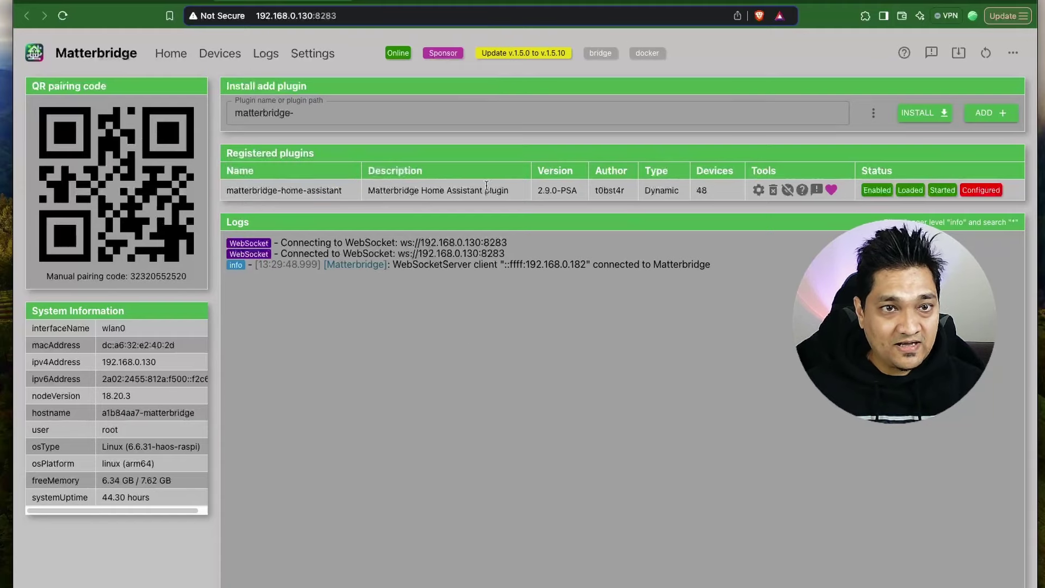
pyautogui.click(875, 114)
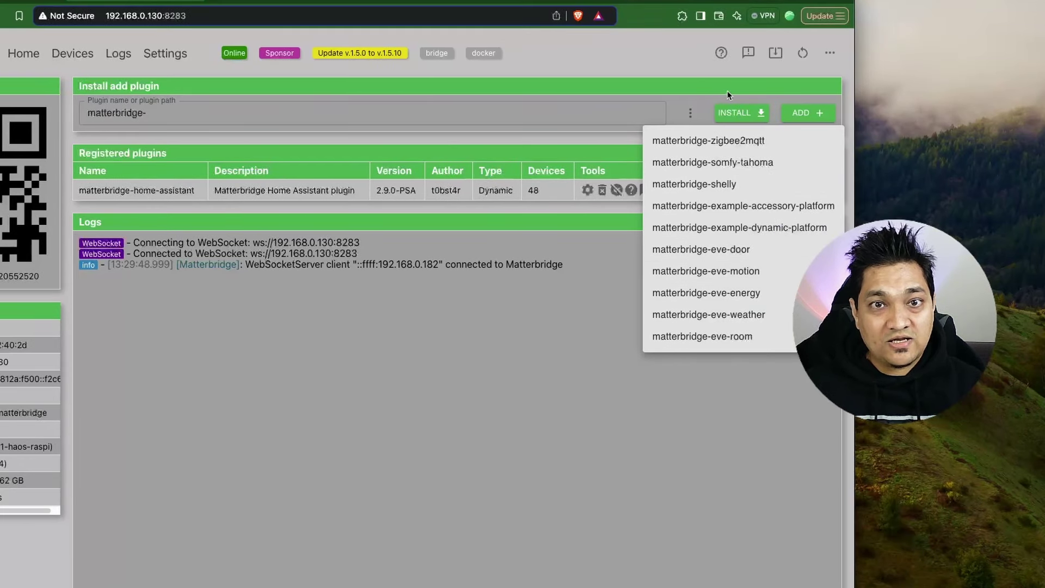
pyautogui.click(702, 90)
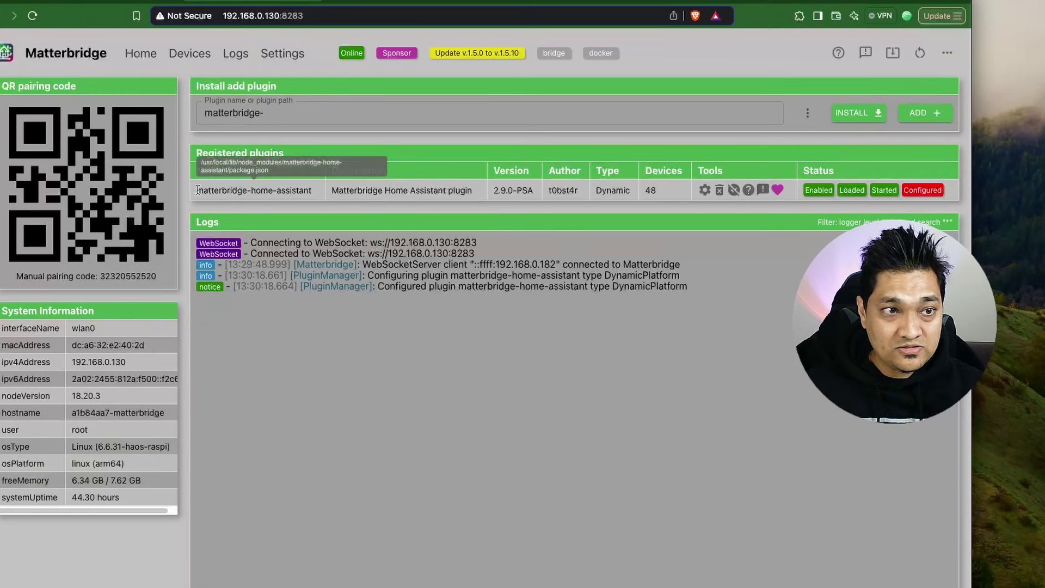
pyautogui.moveTo(198, 190); pyautogui.dragTo(331, 192)
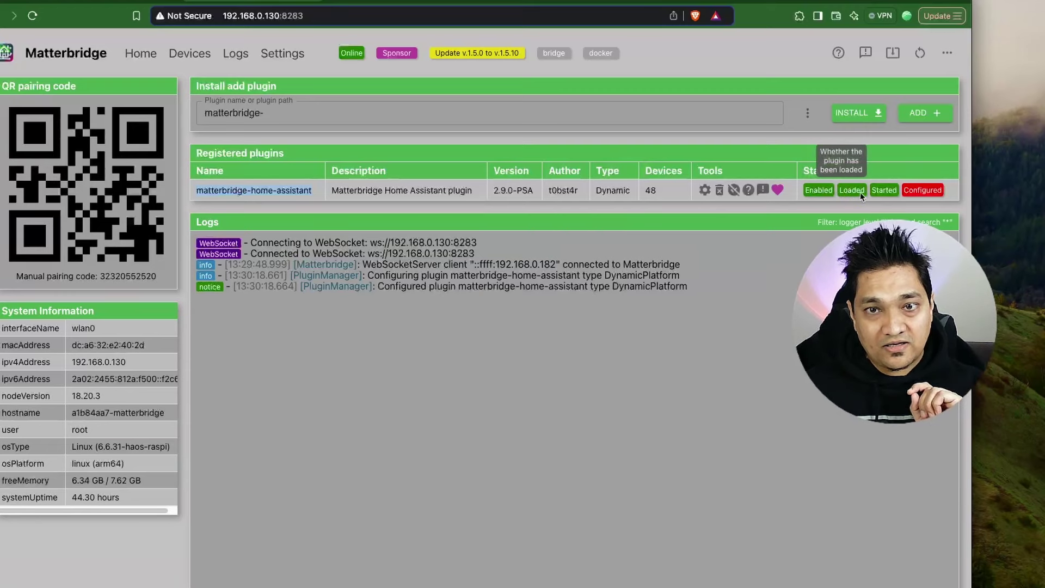
# Browse the devices registered in Matterbridge and show the cluster details of Smart Plug Switch
pyautogui.click(189, 54)
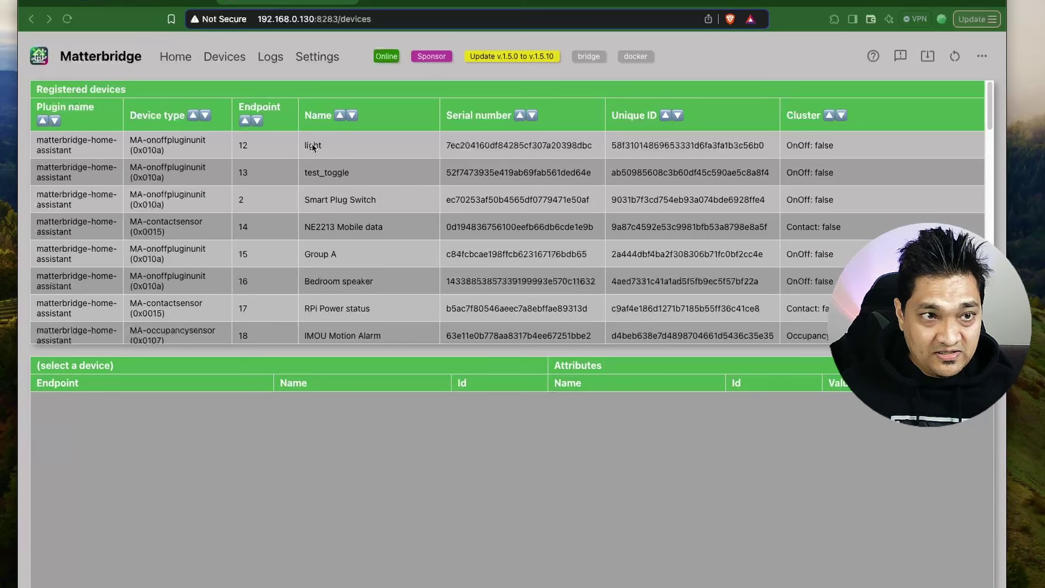
pyautogui.scroll(-1, 329, 224)
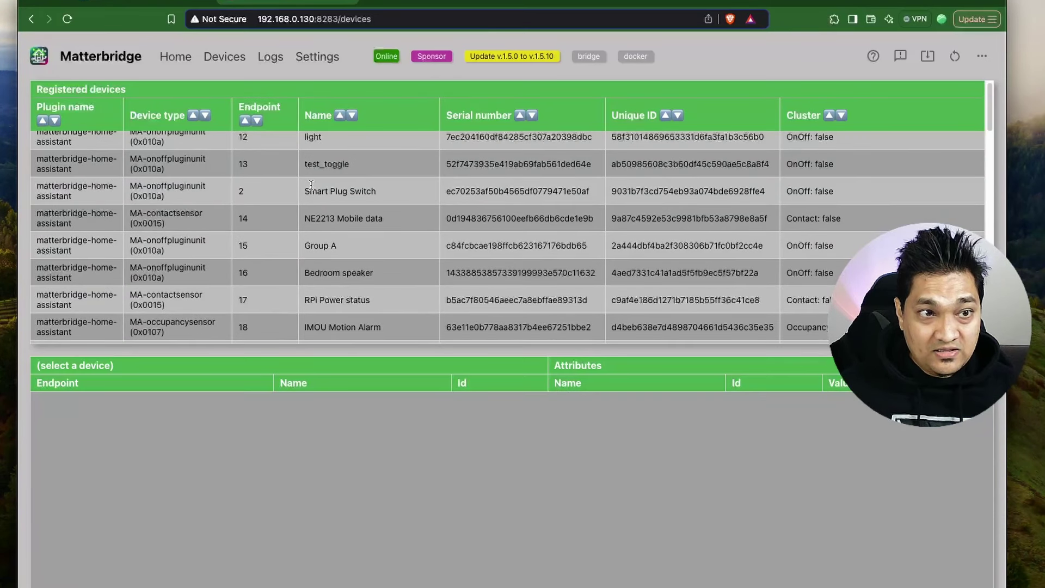
pyautogui.moveTo(345, 192); pyautogui.dragTo(391, 191)
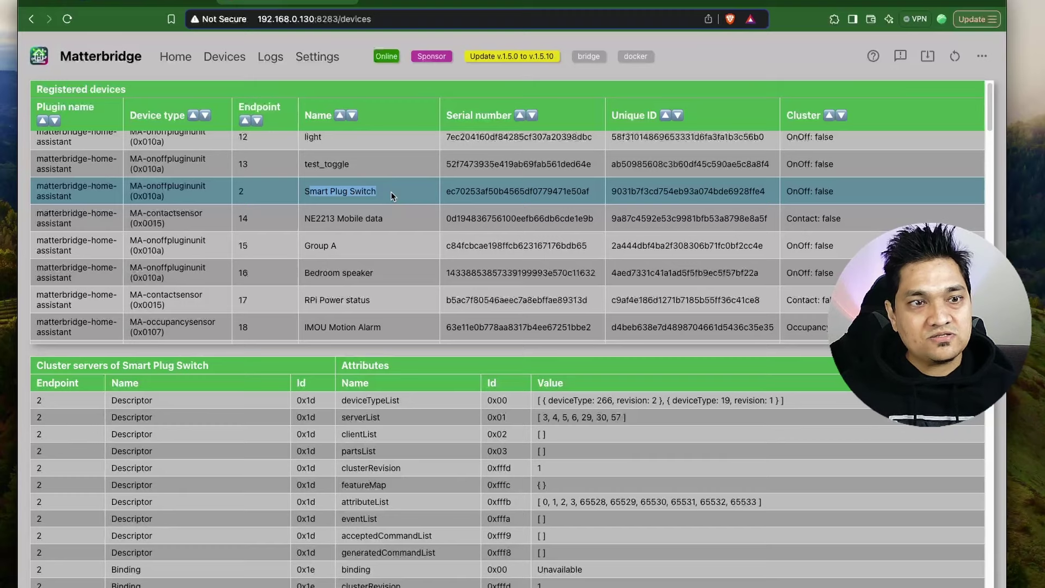
pyautogui.scroll(-10, 424, 270)
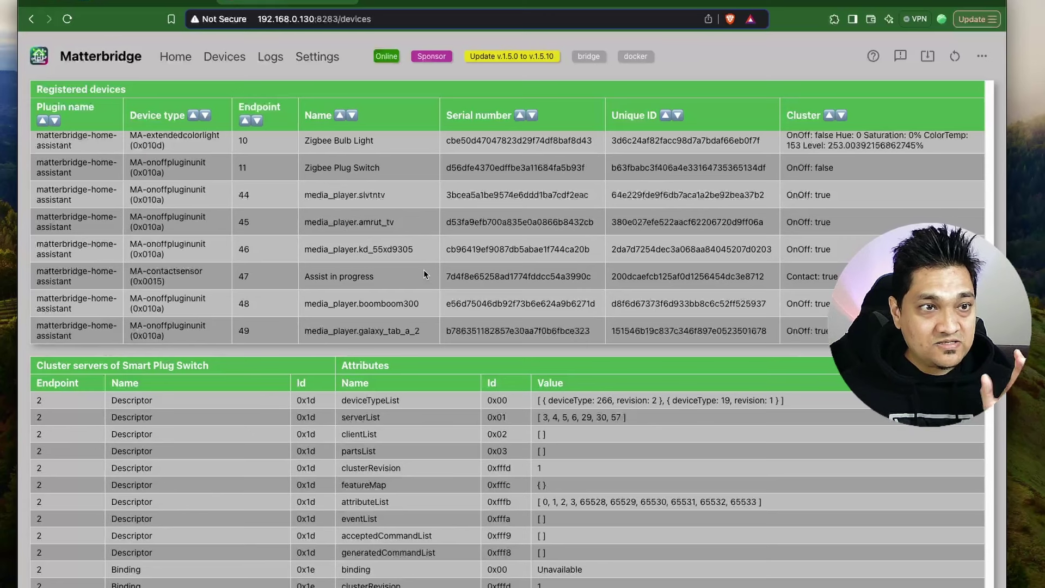
pyautogui.scroll(5, 424, 270)
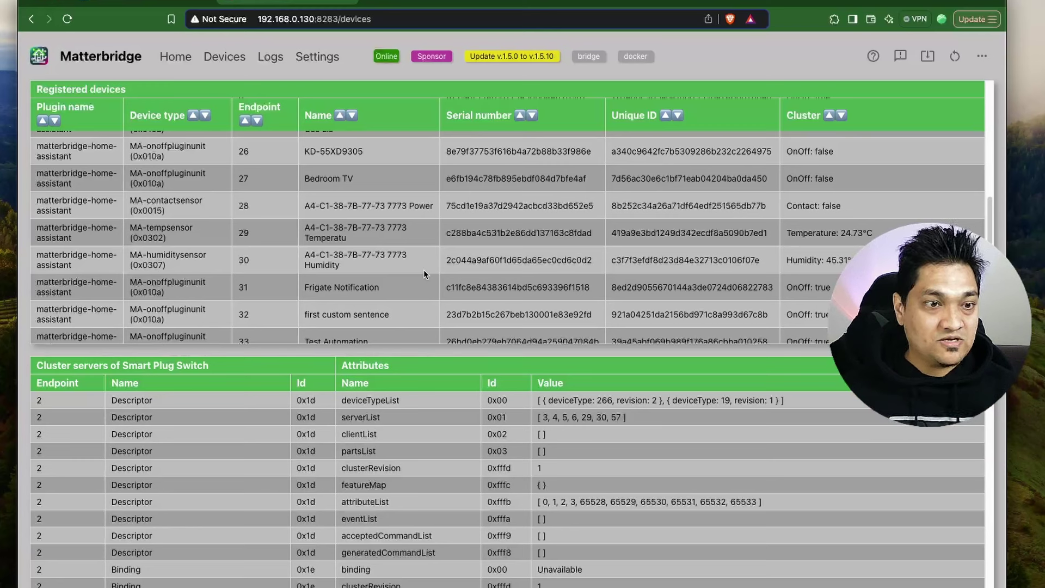
pyautogui.scroll(1, 424, 270)
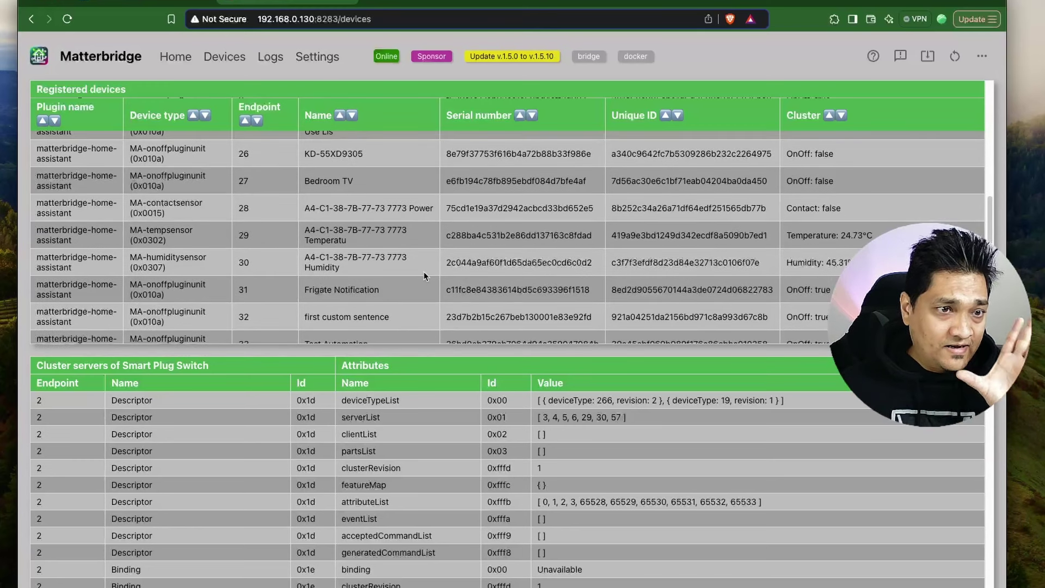
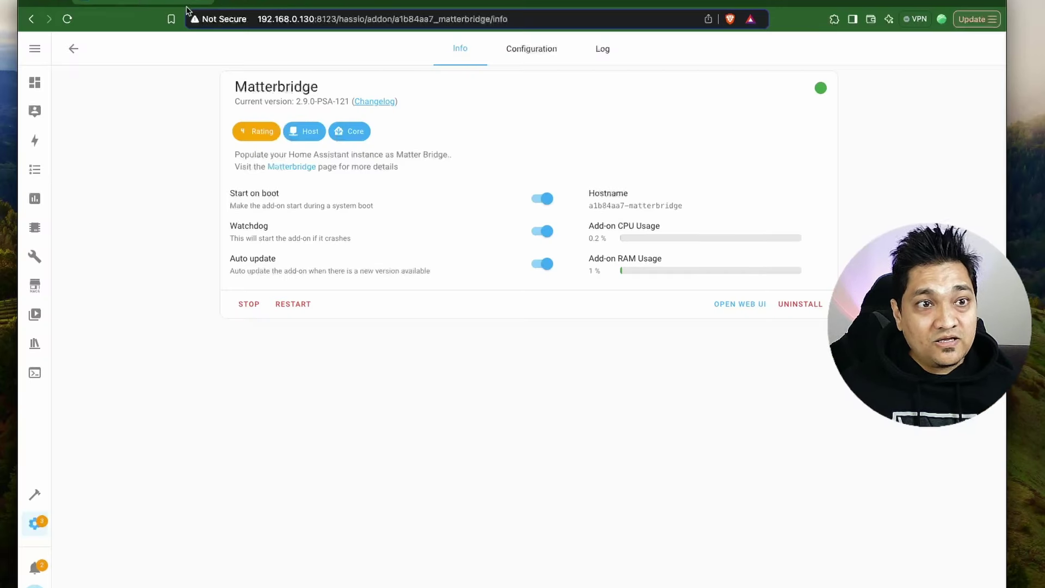
# View the Matterbridge add-on's configuration options and examine registered devices such as Bedroom TV, M5Stack Atom Echo, I-9PSL Temperature and Bedroom speaker
pyautogui.click(531, 48)
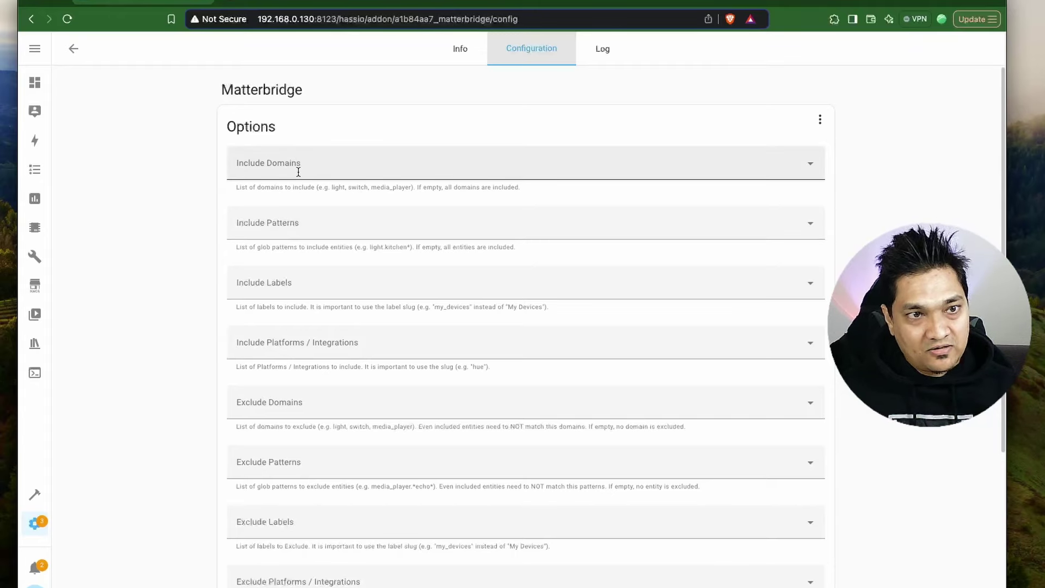
pyautogui.click(307, 3)
pyautogui.scroll(3, 394, 254)
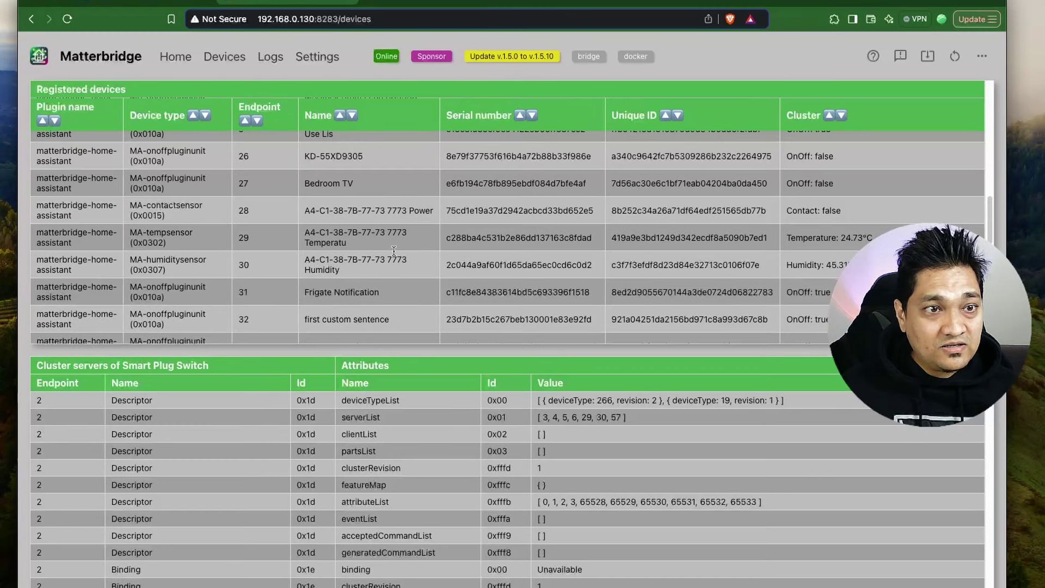
pyautogui.moveTo(303, 217); pyautogui.dragTo(386, 221)
pyautogui.click(410, 220)
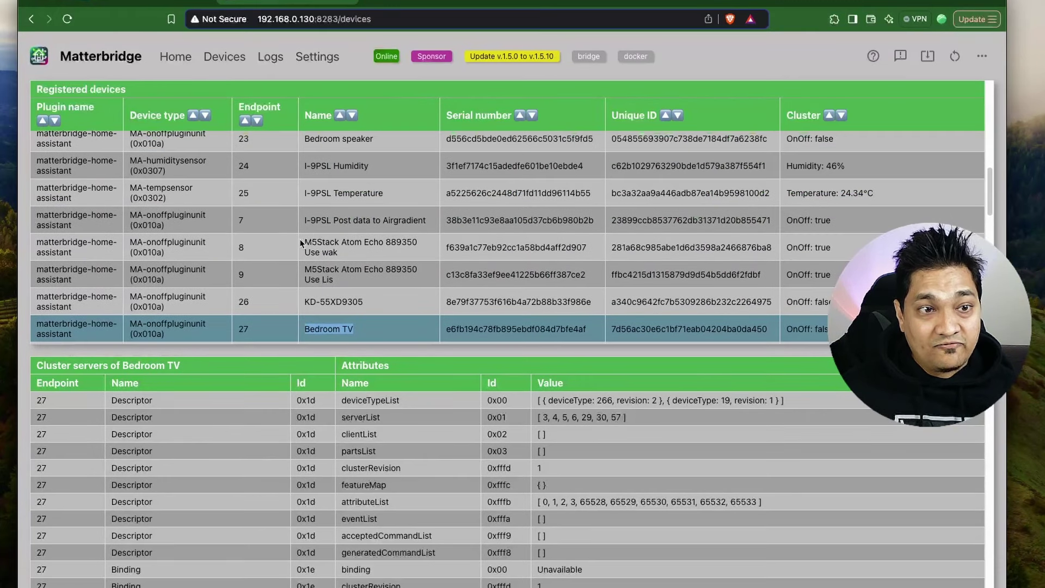
pyautogui.moveTo(304, 242); pyautogui.dragTo(354, 245)
pyautogui.click(368, 256)
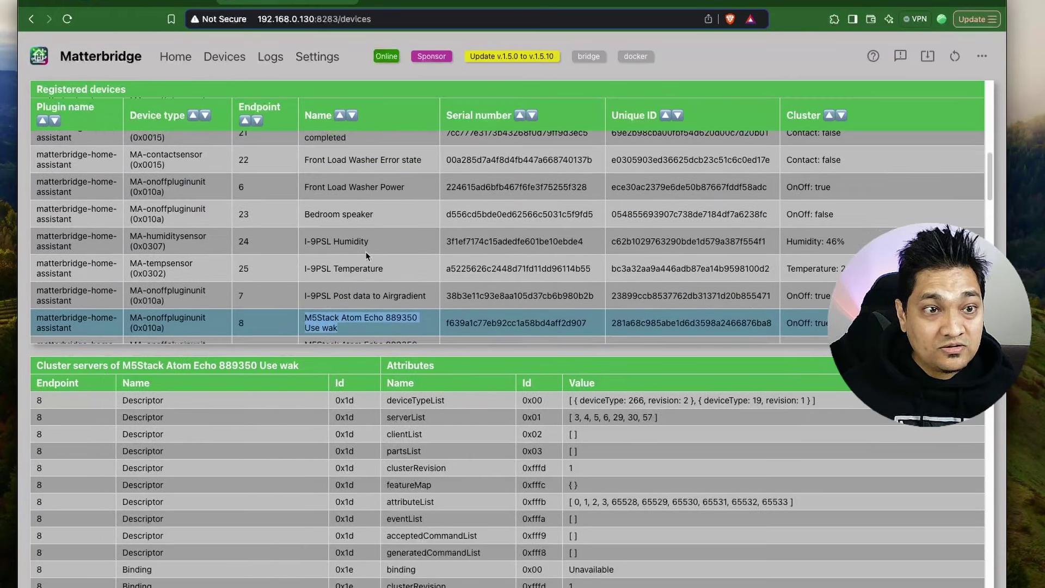
pyautogui.moveTo(301, 256); pyautogui.dragTo(358, 259)
pyautogui.moveTo(303, 278); pyautogui.dragTo(395, 283)
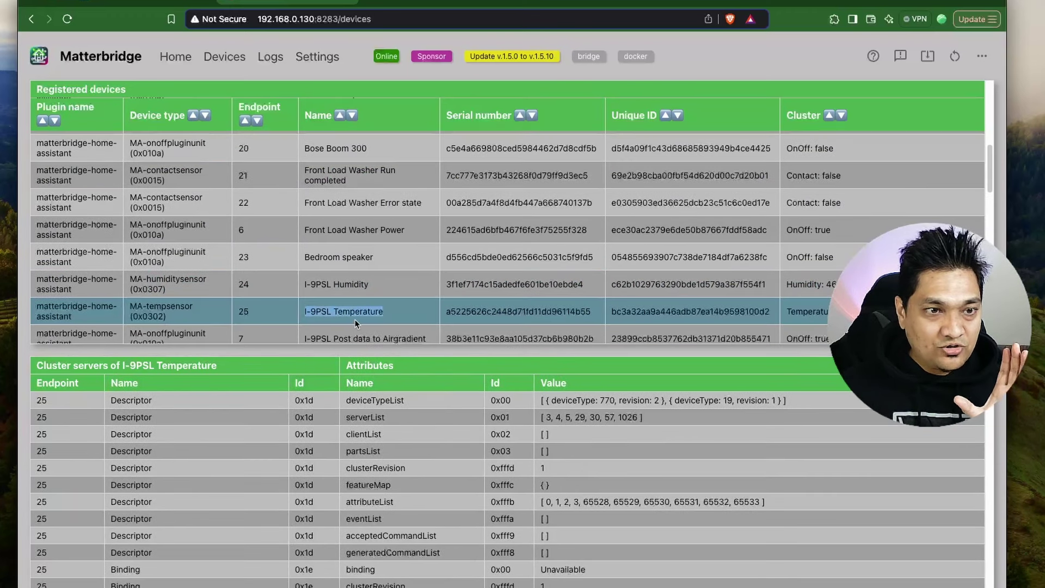
pyautogui.click(381, 267)
pyautogui.scroll(8, 381, 277)
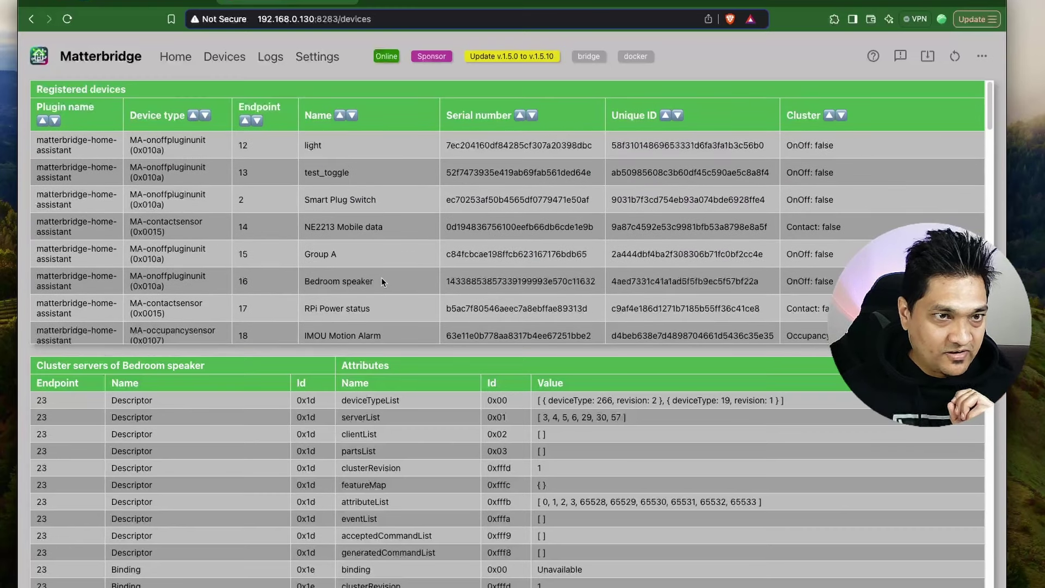
pyautogui.scroll(-5, 358, 303)
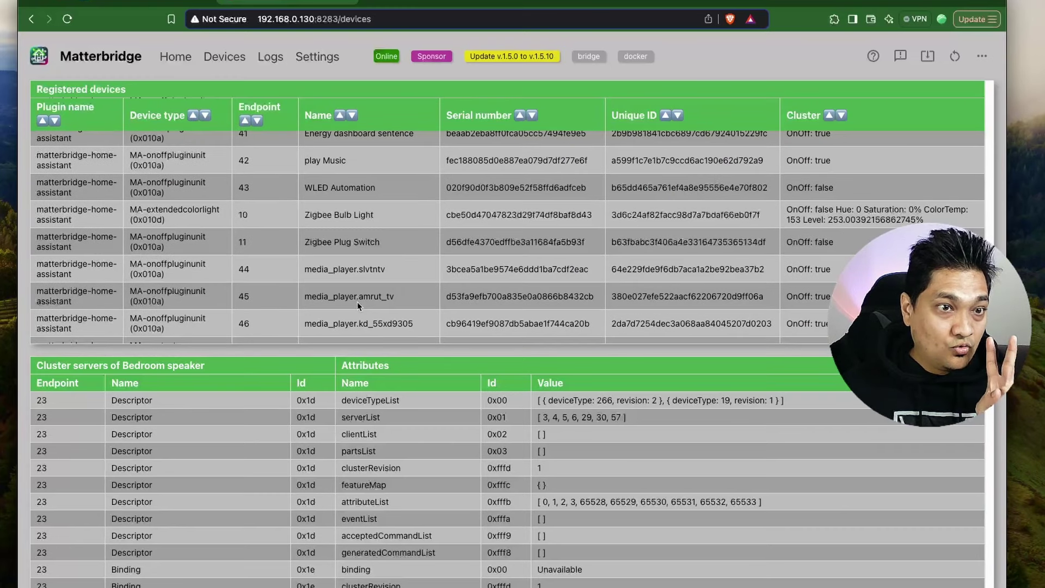
# Inspect the Zigbee Bulb Light and Zigbee Plug Switch entries among the registered devices
pyautogui.moveTo(304, 215); pyautogui.dragTo(336, 214)
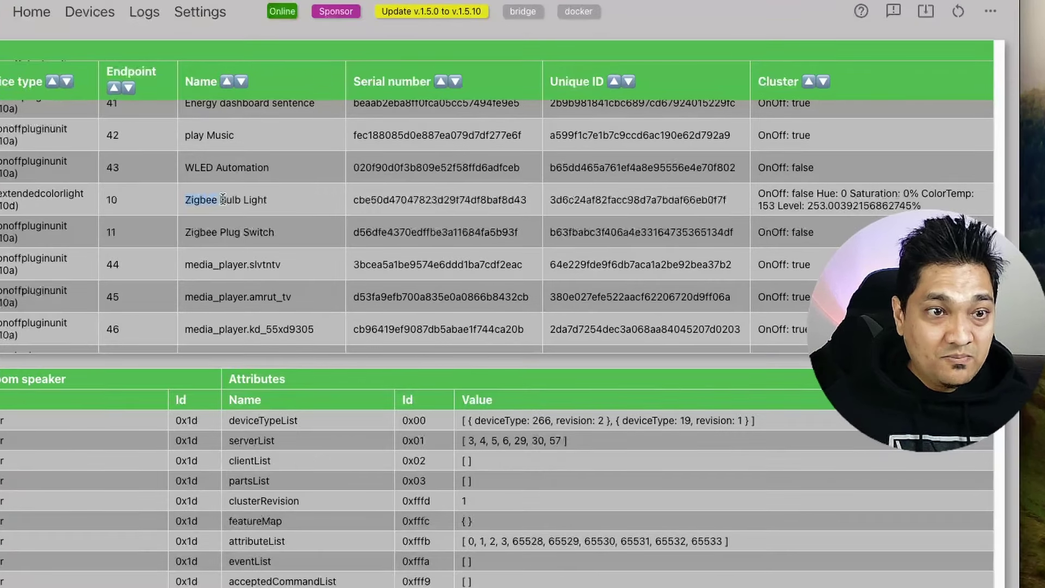
pyautogui.click(272, 193)
pyautogui.moveTo(277, 227); pyautogui.dragTo(187, 228)
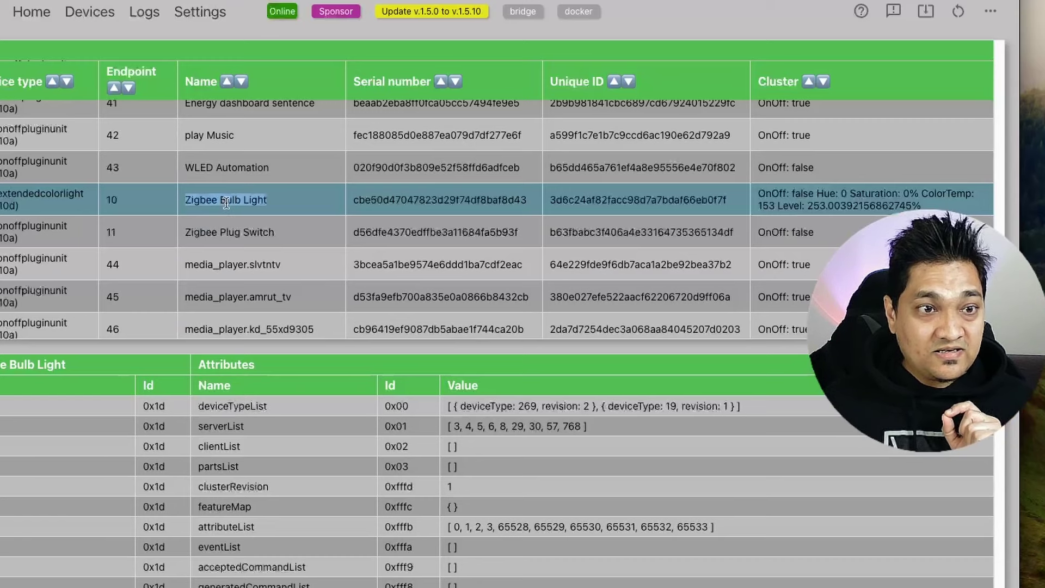
pyautogui.doubleClick(234, 233)
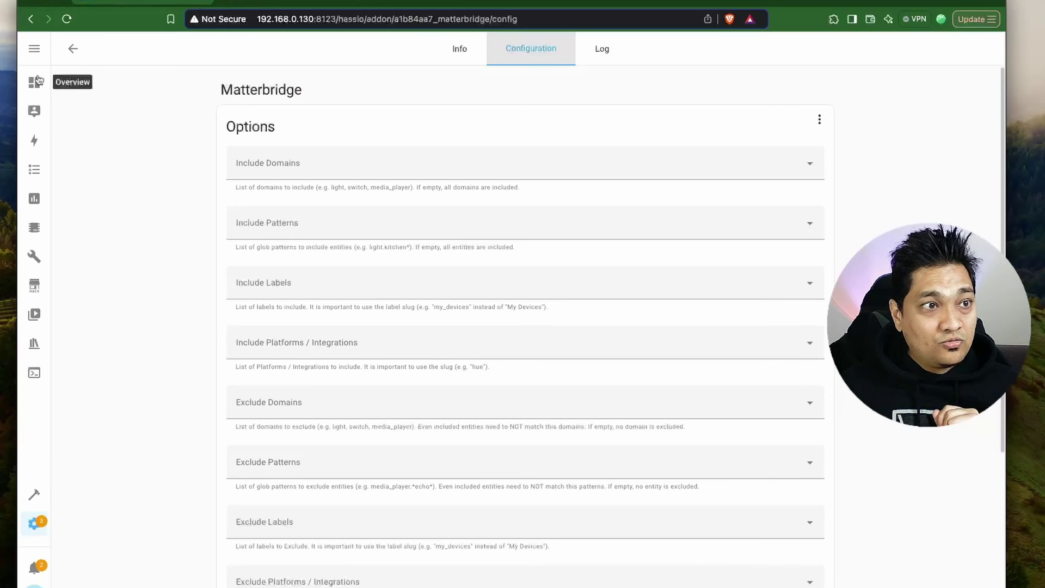
# Open the Home Assistant overview dashboard and toggle the Zigbee Bulb Light and Zigbee Plug Switch to test them
pyautogui.click(36, 82)
pyautogui.click(461, 278)
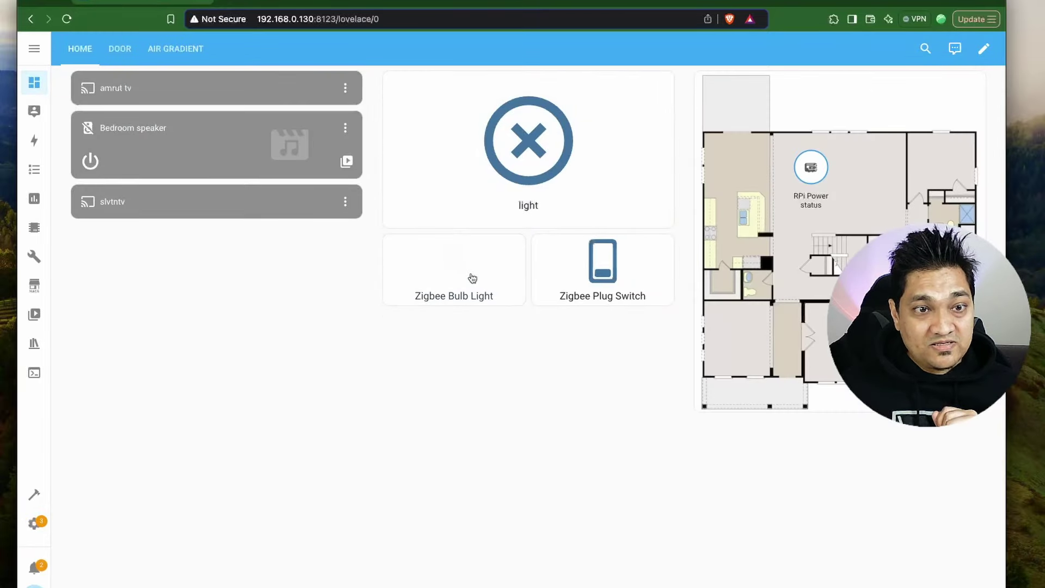
pyautogui.click(604, 279)
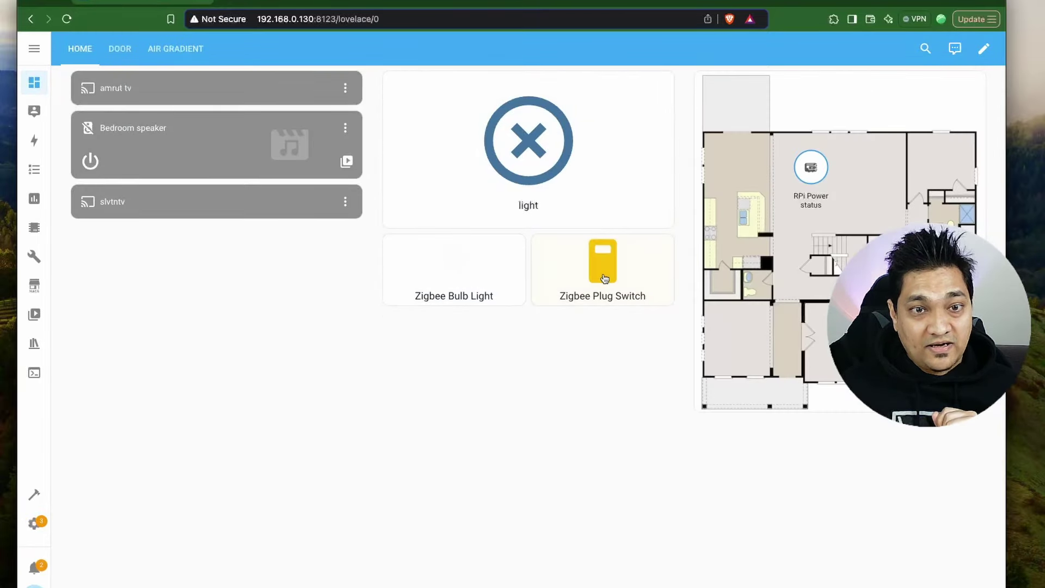
pyautogui.click(465, 272)
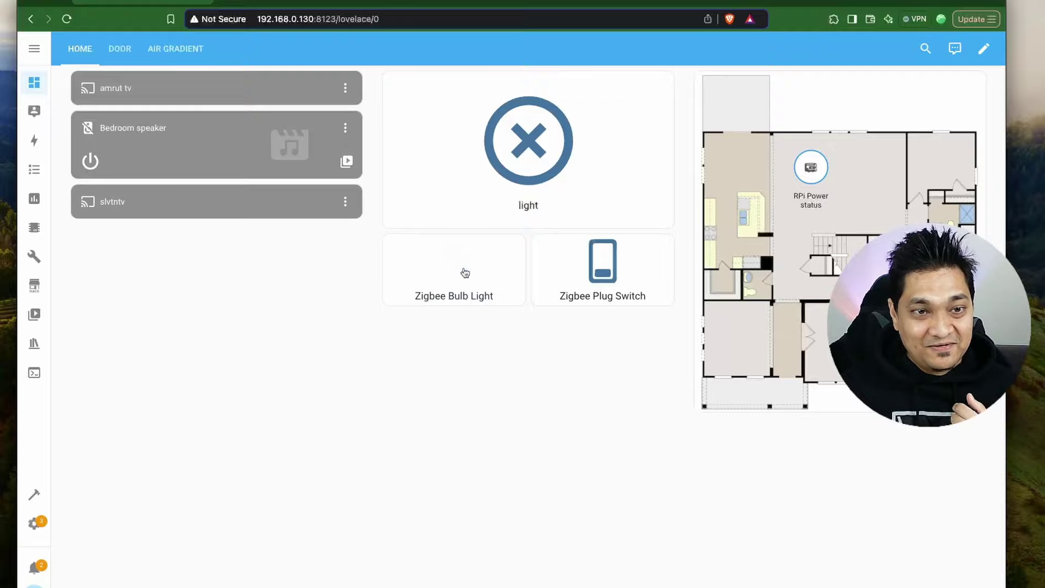
pyautogui.click(465, 272)
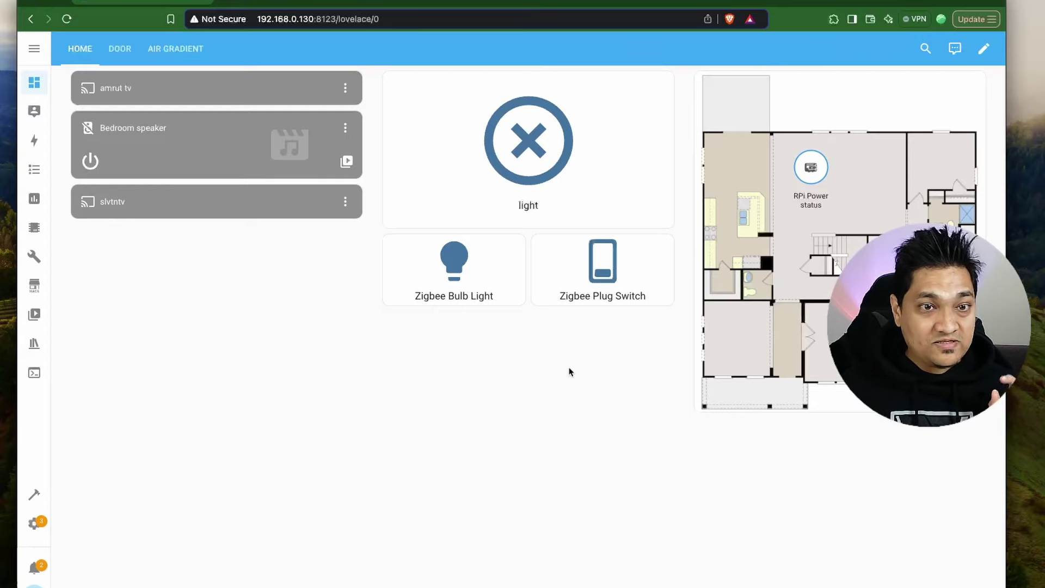
# Open the Matterbridge home page and examine the GoogleHome connection entry in the logs and the paired fabric's vendor
pyautogui.click(308, 3)
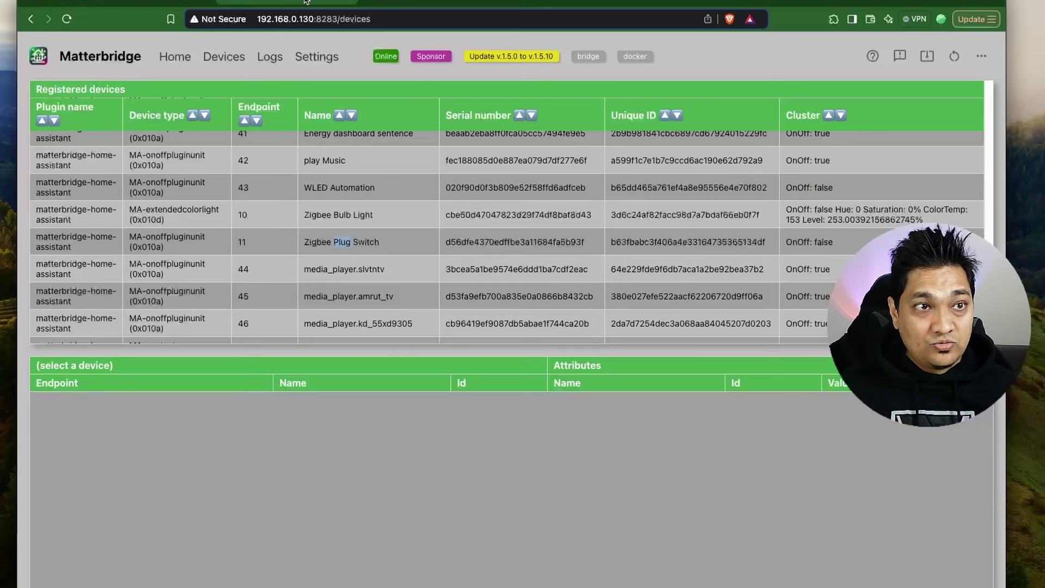
pyautogui.click(174, 57)
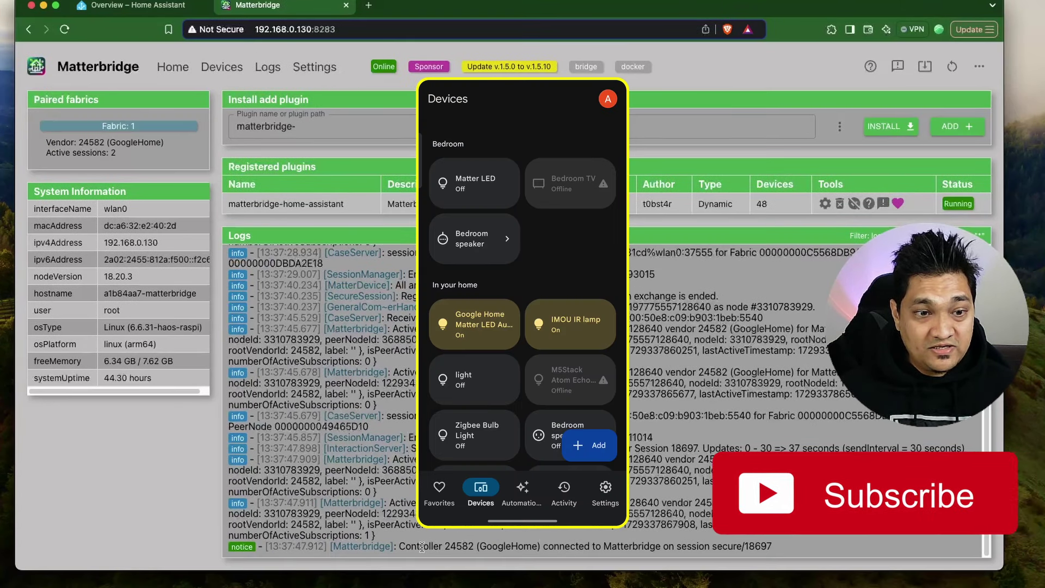
pyautogui.doubleClick(507, 546)
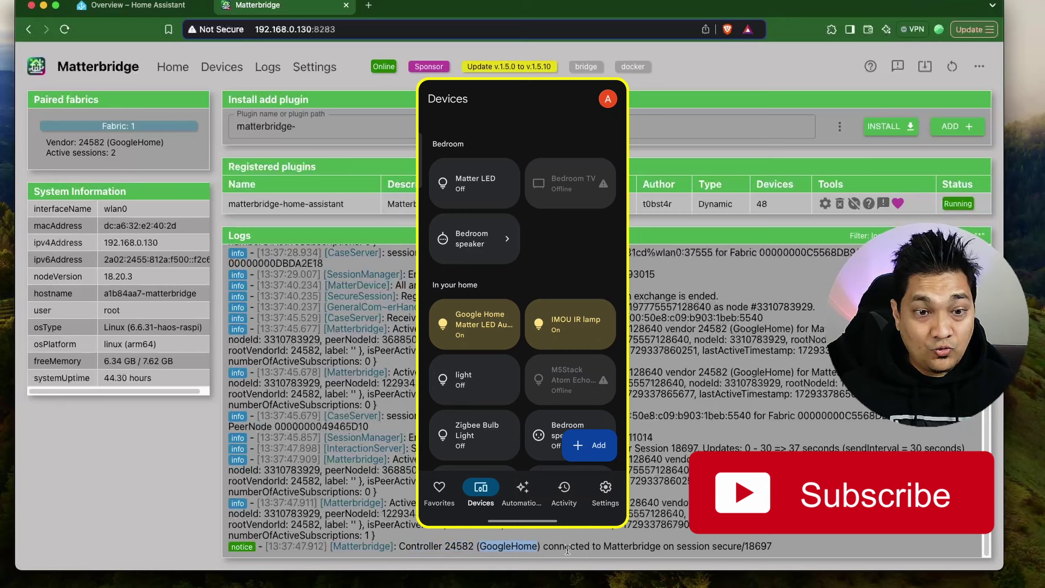
pyautogui.moveTo(565, 547); pyautogui.dragTo(711, 547)
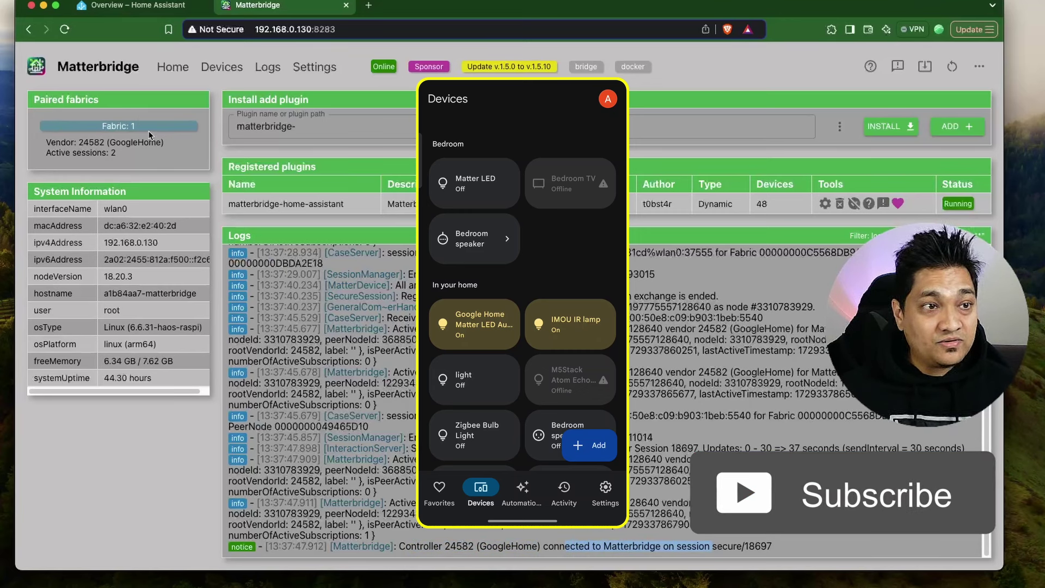
pyautogui.moveTo(176, 145); pyautogui.dragTo(107, 142)
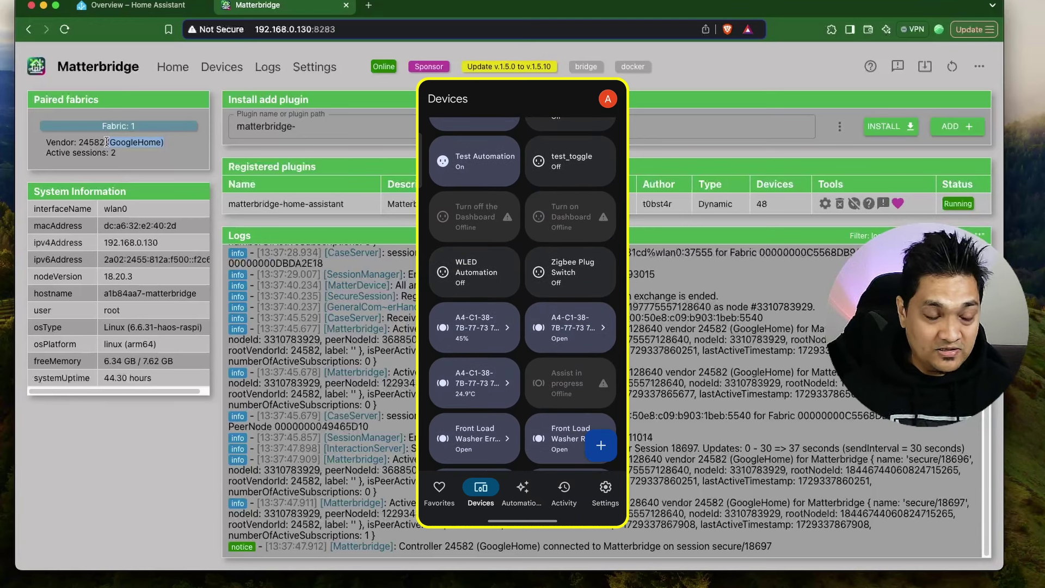
# Return to the Home Assistant overview dashboard and toggle the Zigbee Bulb Light
pyautogui.hotkey('ctrl', 'shift', 'Tab')
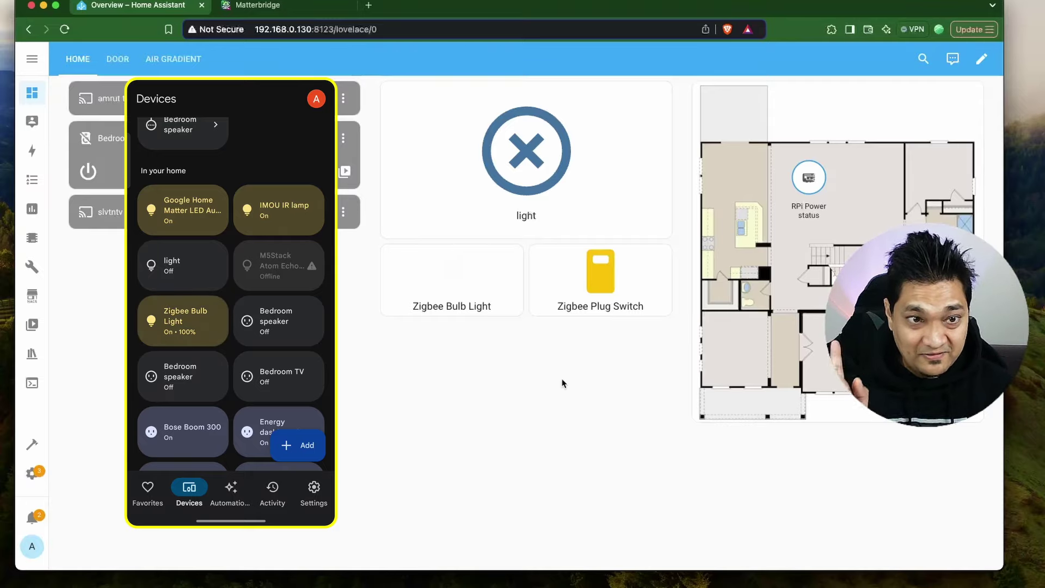
pyautogui.click(469, 287)
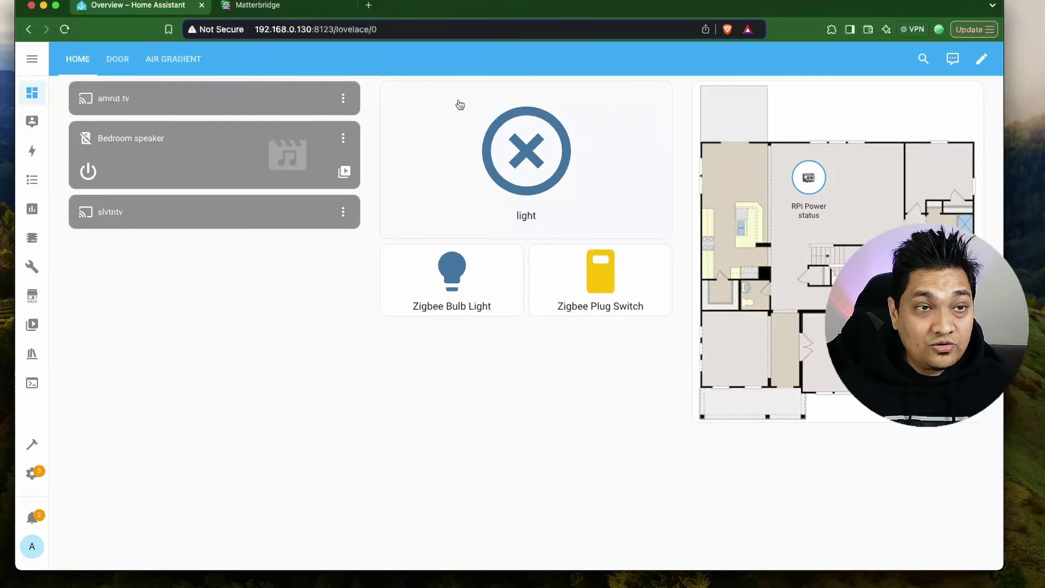
# Switch to Apple Home and add the shared Matter bridge as an accessory, turning on Bluetooth and accepting it as uncertified
pyautogui.click(261, 5)
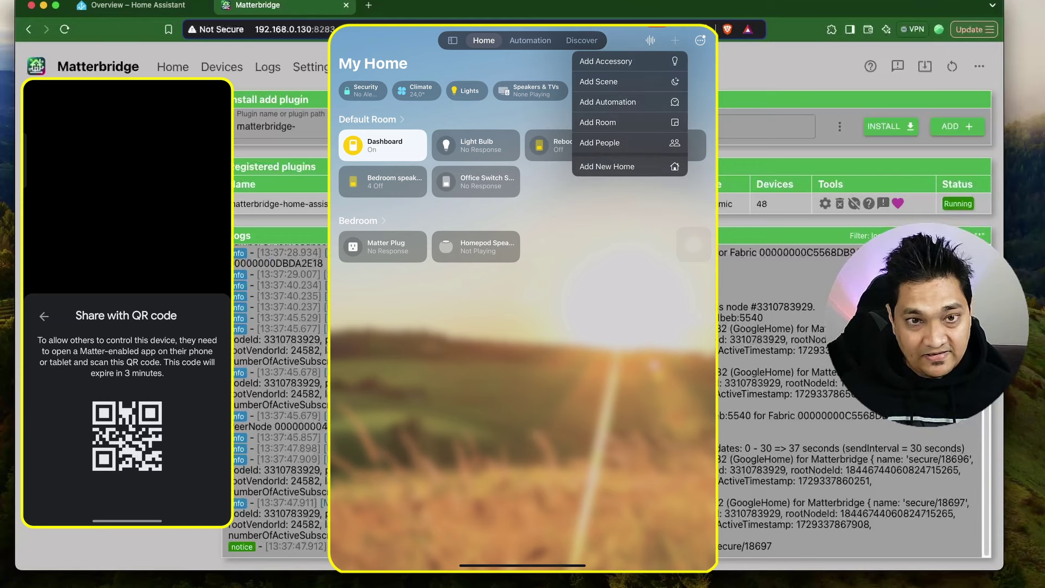
pyautogui.click(606, 61)
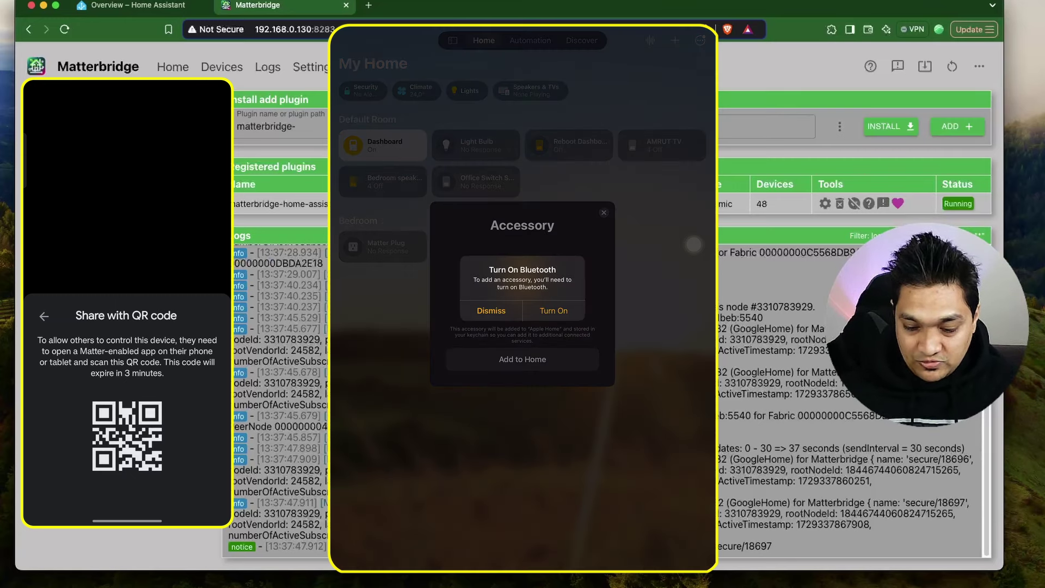
pyautogui.click(553, 310)
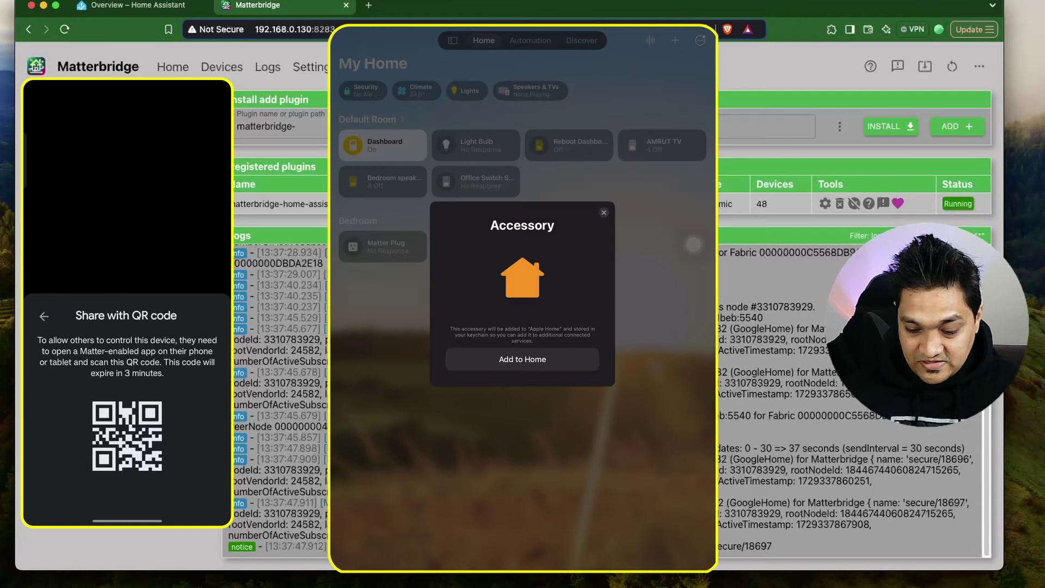
pyautogui.click(523, 359)
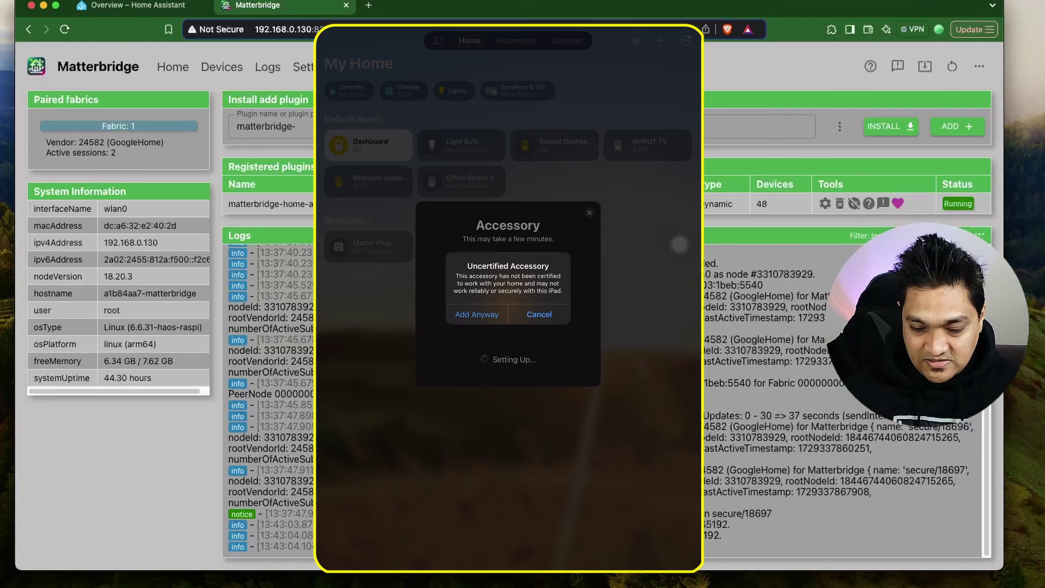
pyautogui.click(477, 314)
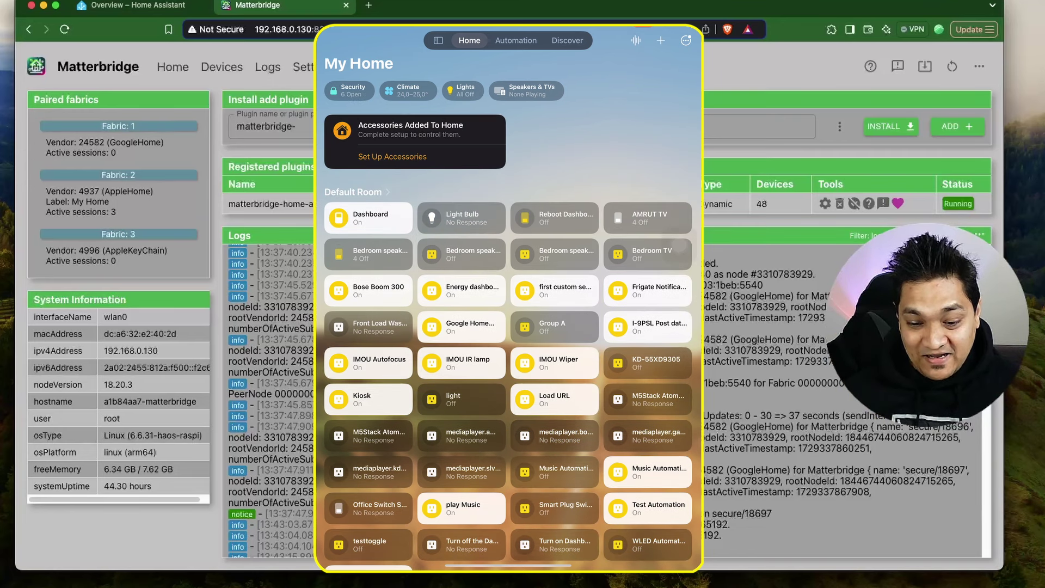
# Review the accessories listed in Apple Home's Default Room and bring up the Home Assistant overview dashboard
pyautogui.scroll(-3, 509, 326)
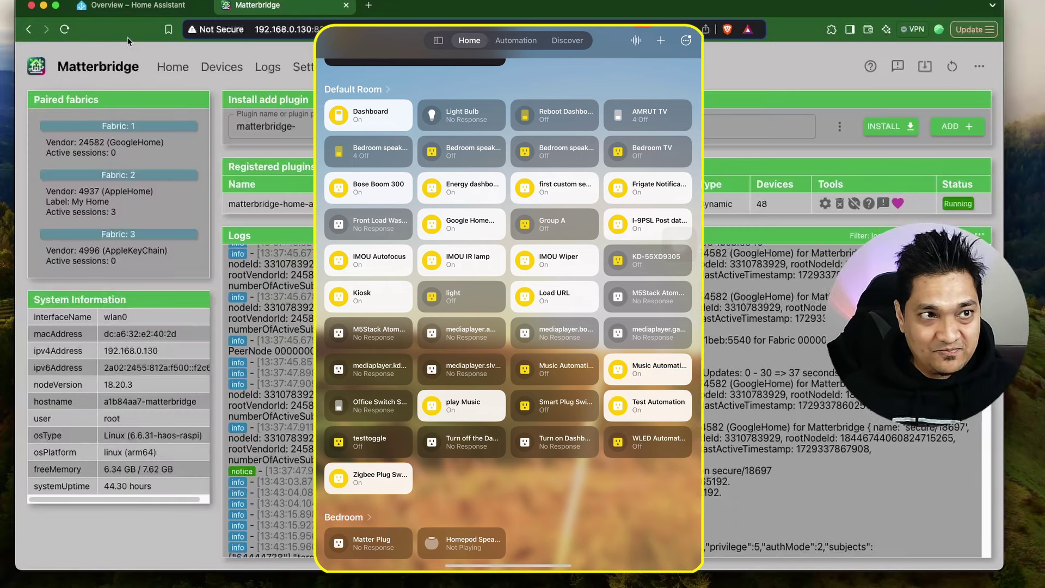
pyautogui.click(109, 10)
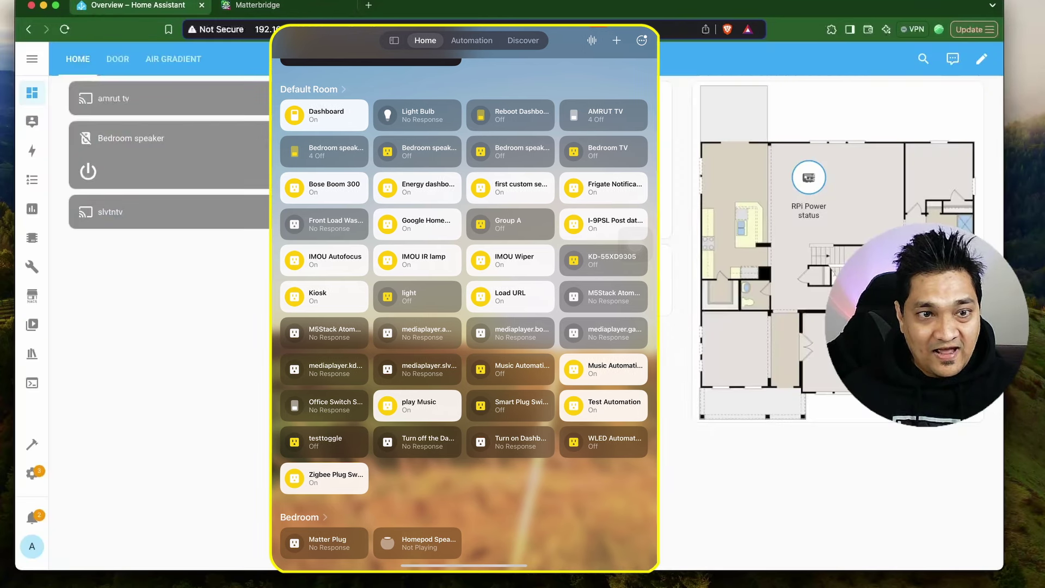
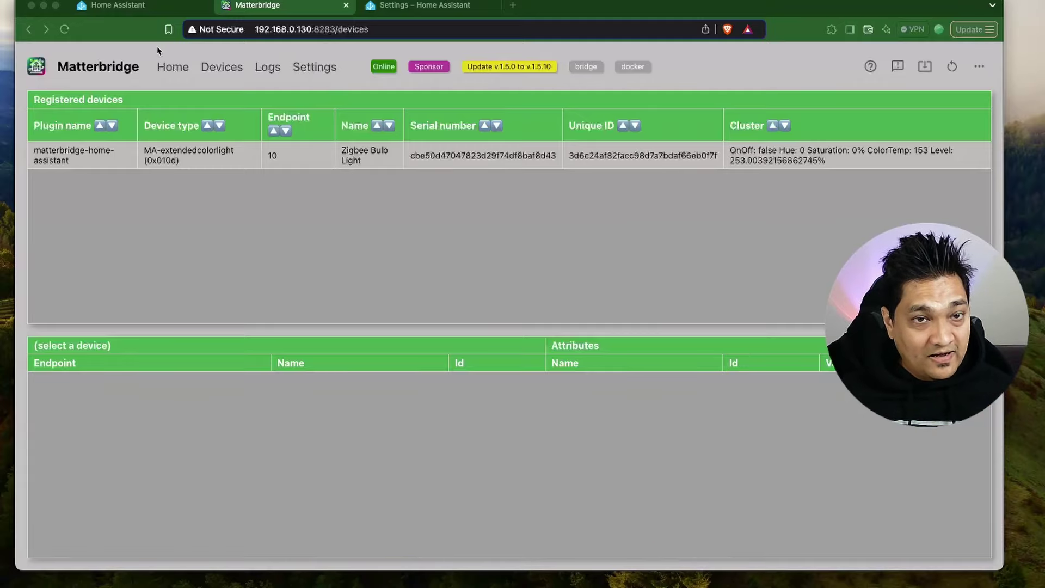
# Return to the Matterbridge add-on's configuration and review the Include Domains and Include Patterns options
pyautogui.click(103, 8)
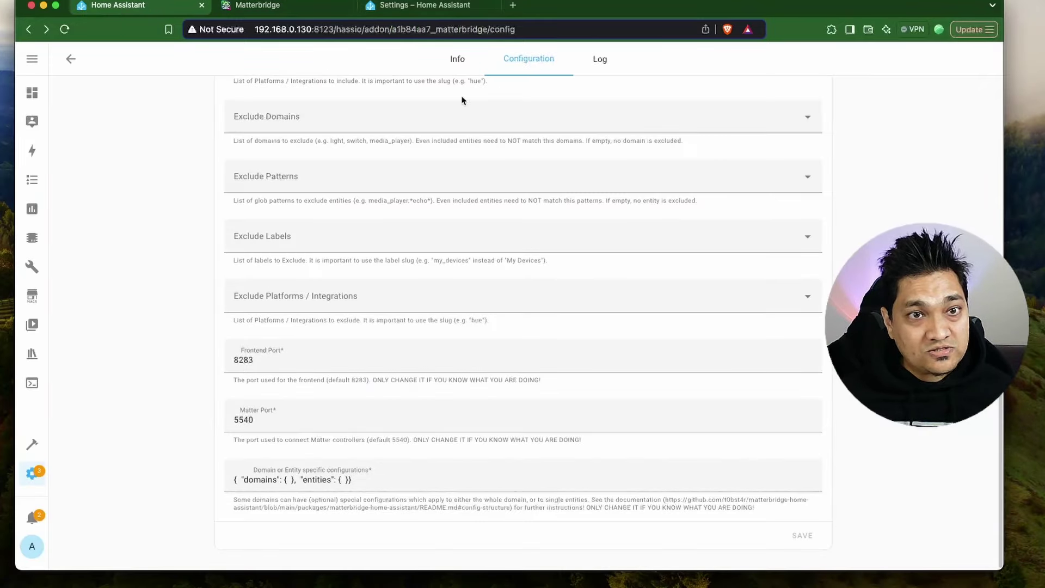
pyautogui.scroll(6, 462, 100)
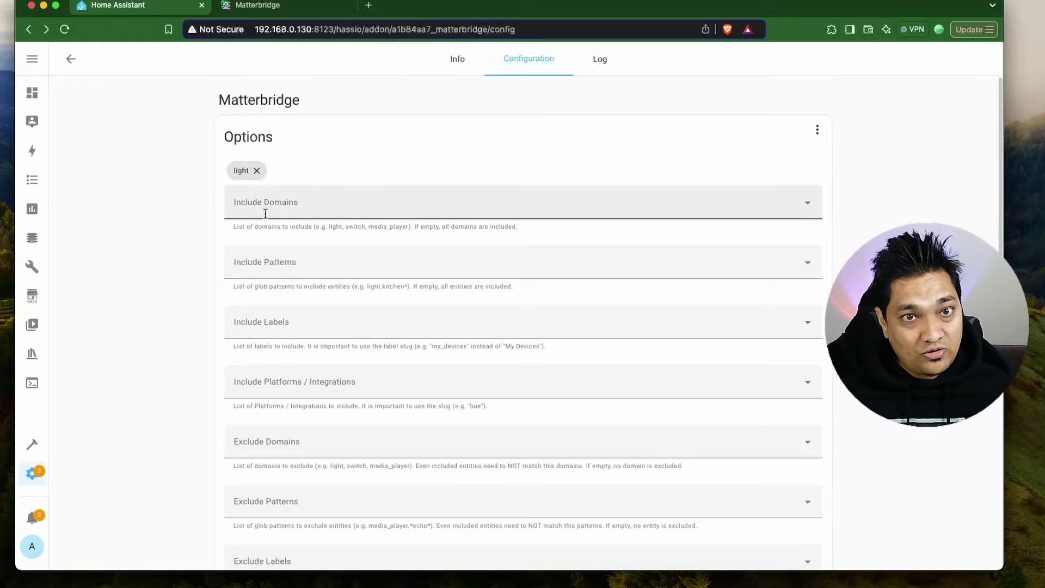
pyautogui.click(345, 273)
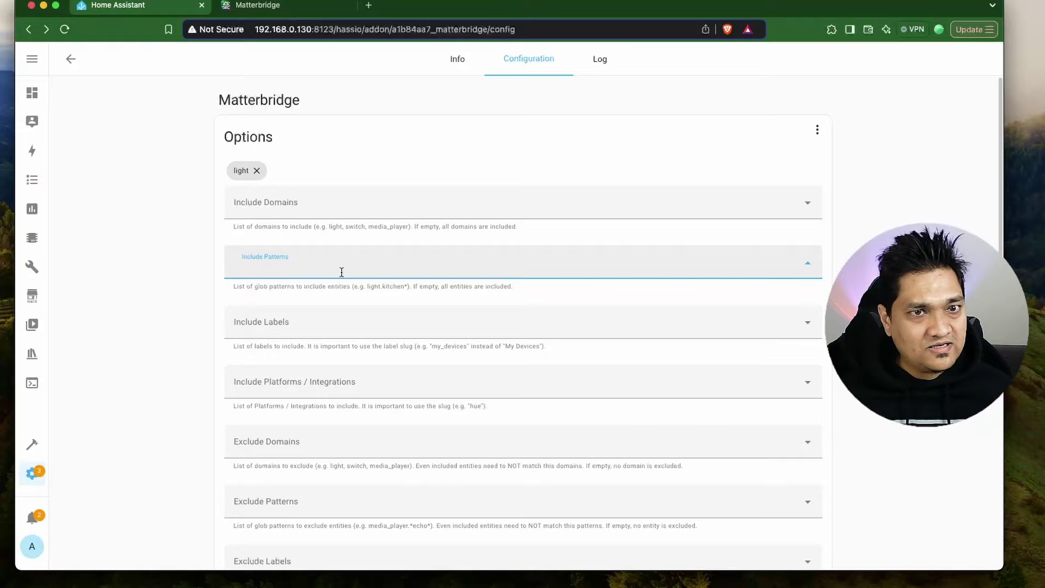
pyautogui.keyDown('super'); pyautogui.click(32, 473); pyautogui.keyUp('super')
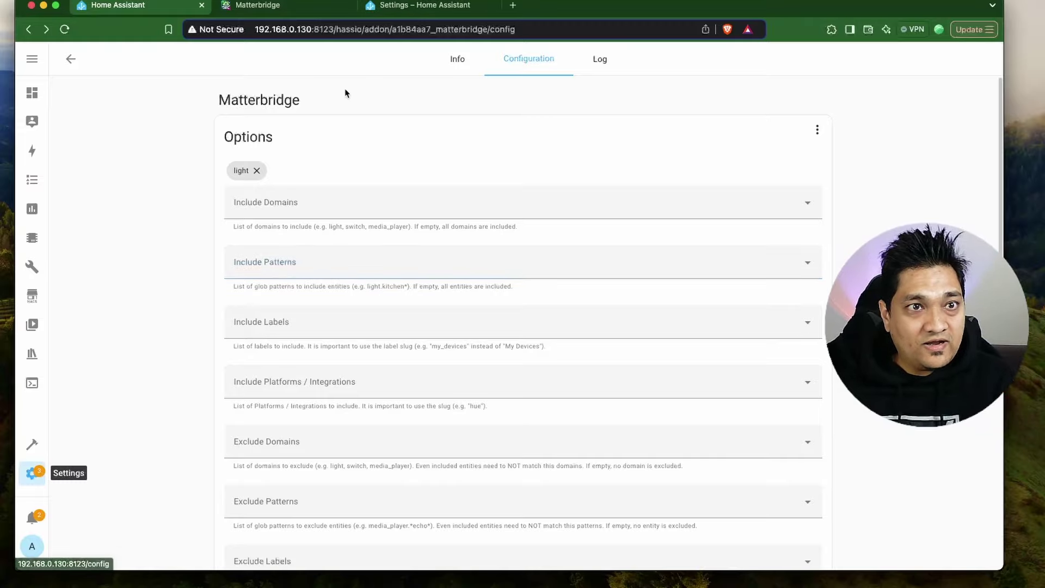
pyautogui.click(430, 5)
pyautogui.click(511, 329)
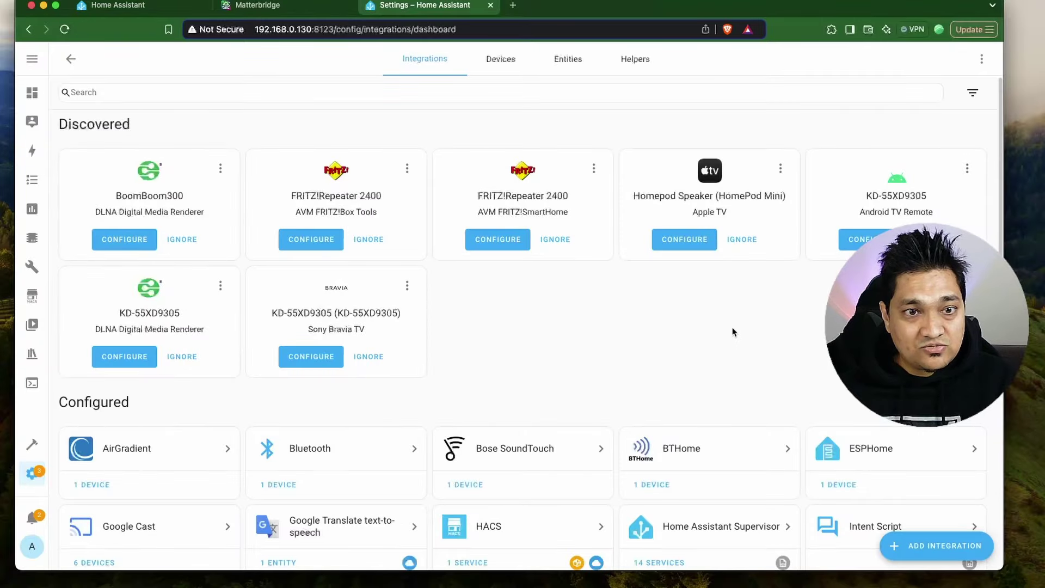
pyautogui.scroll(-5, 733, 332)
pyautogui.click(694, 171)
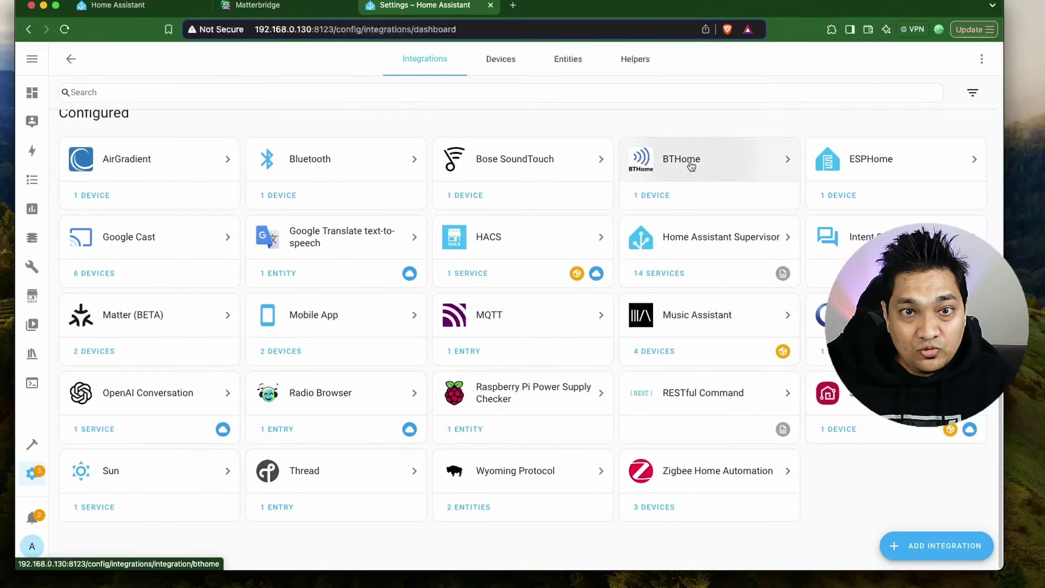
# Open the BTHome sensor device's Temperature entity settings and copy its entity ID
pyautogui.click(431, 165)
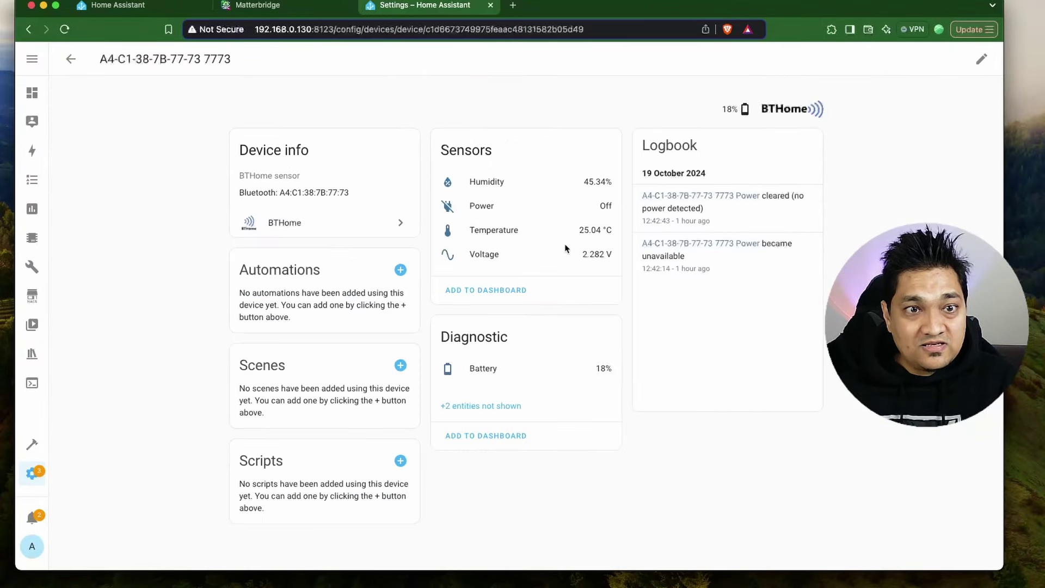
pyautogui.click(499, 235)
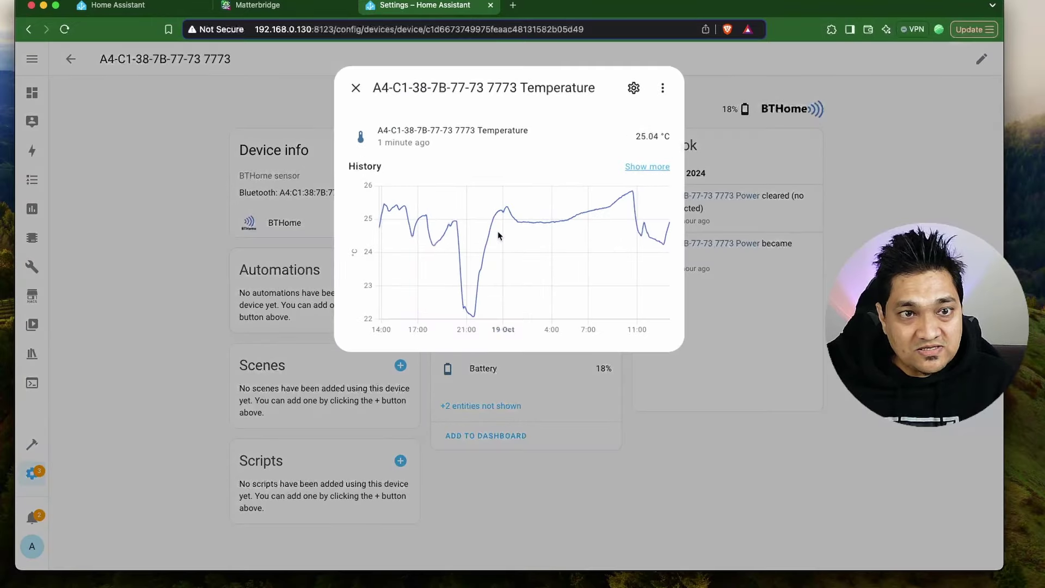
pyautogui.click(633, 87)
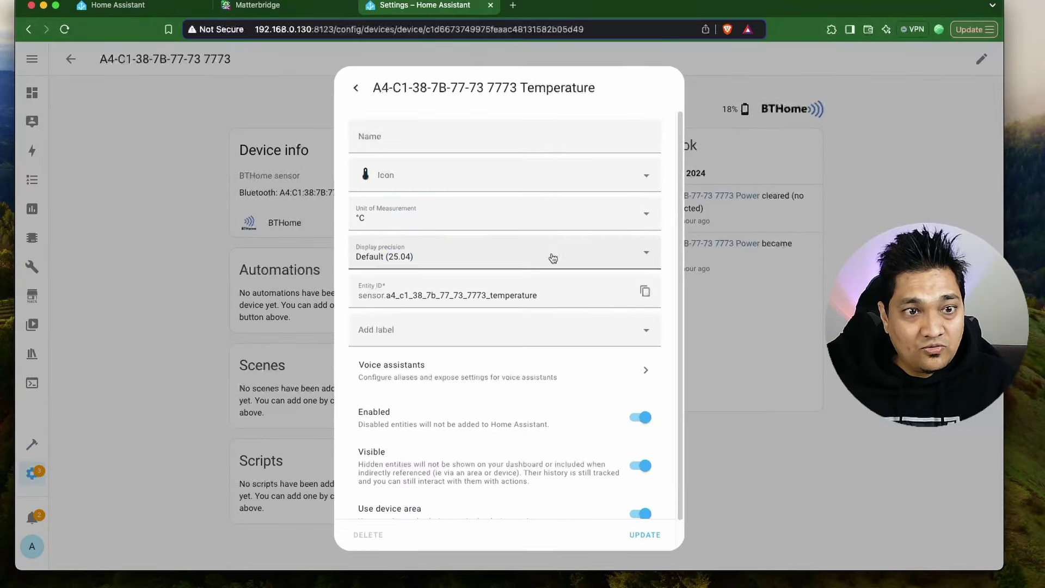
pyautogui.click(644, 294)
# Add sensor.a4_c1_38_7b_77_73_7773_temperature to the Matterbridge add-on's Include Patterns and save the configuration
pyautogui.click(262, 5)
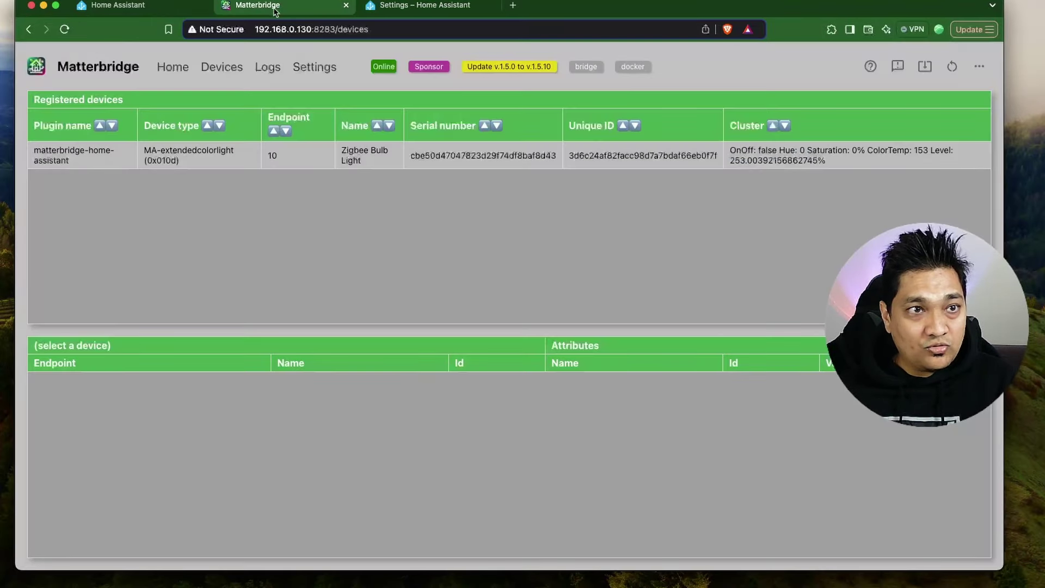
pyautogui.click(129, 4)
pyautogui.click(346, 262)
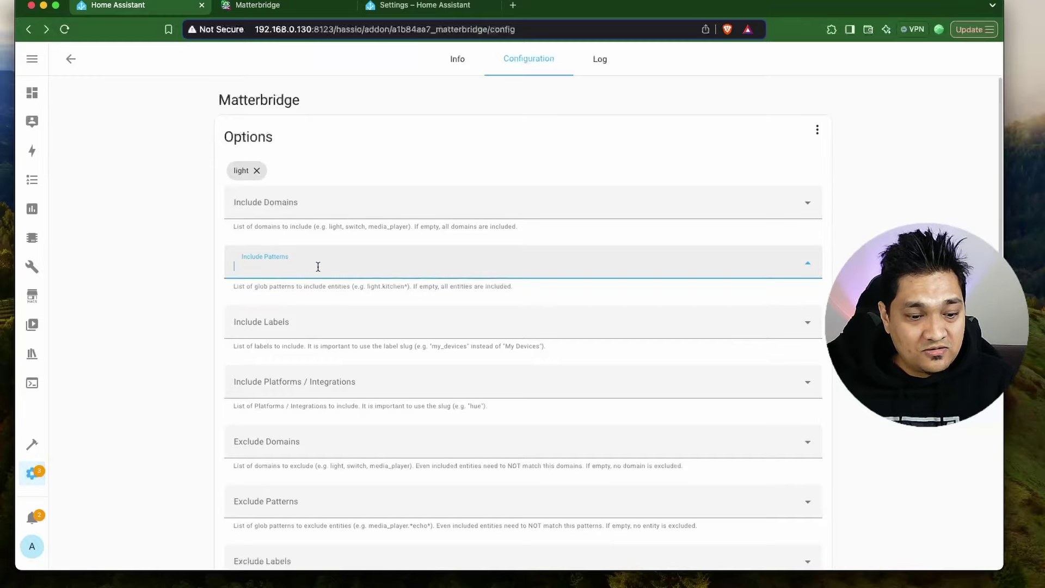
pyautogui.press('super+v')
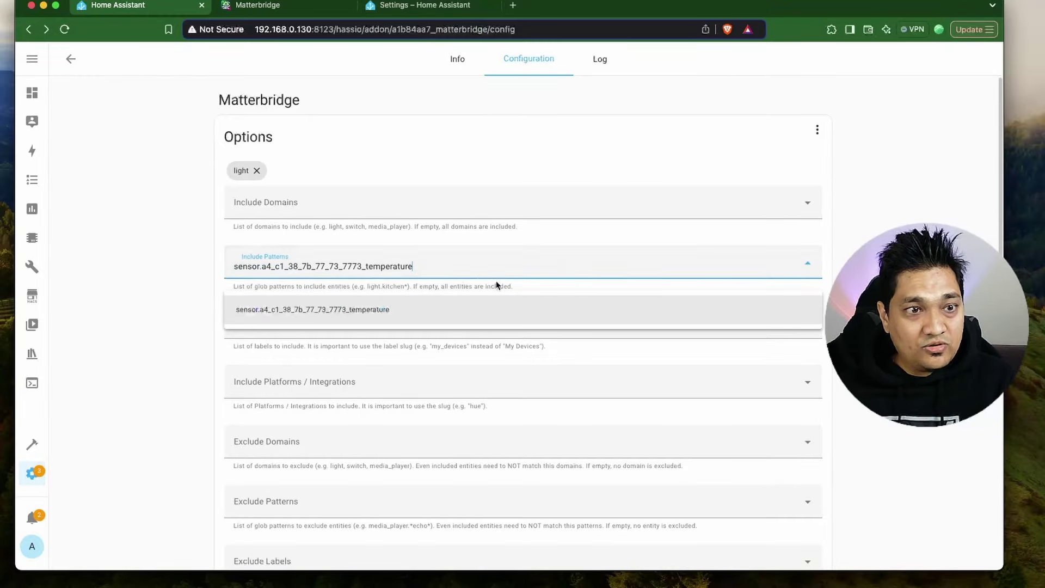
pyautogui.click(354, 310)
pyautogui.scroll(-6, 354, 315)
pyautogui.click(801, 536)
pyautogui.click(634, 343)
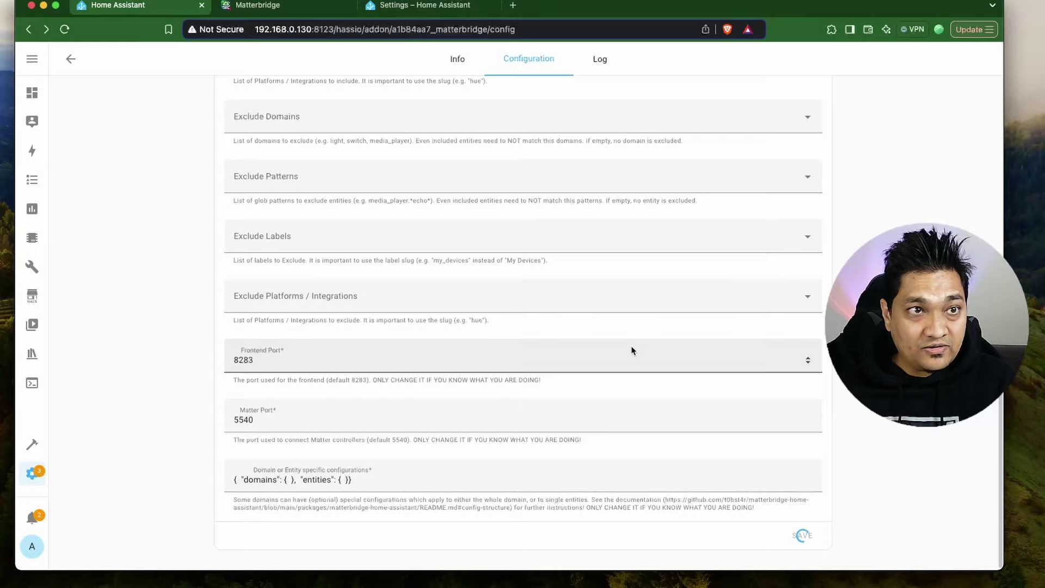
# Check the registered devices in Matterbridge for the BTHome temperature sensor
pyautogui.click(278, 4)
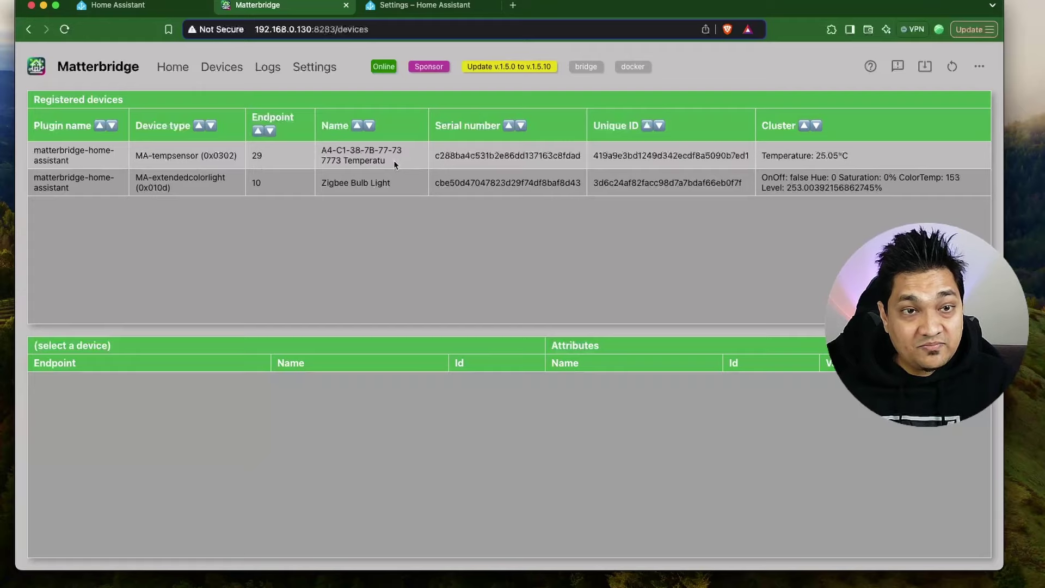
pyautogui.click(300, 149)
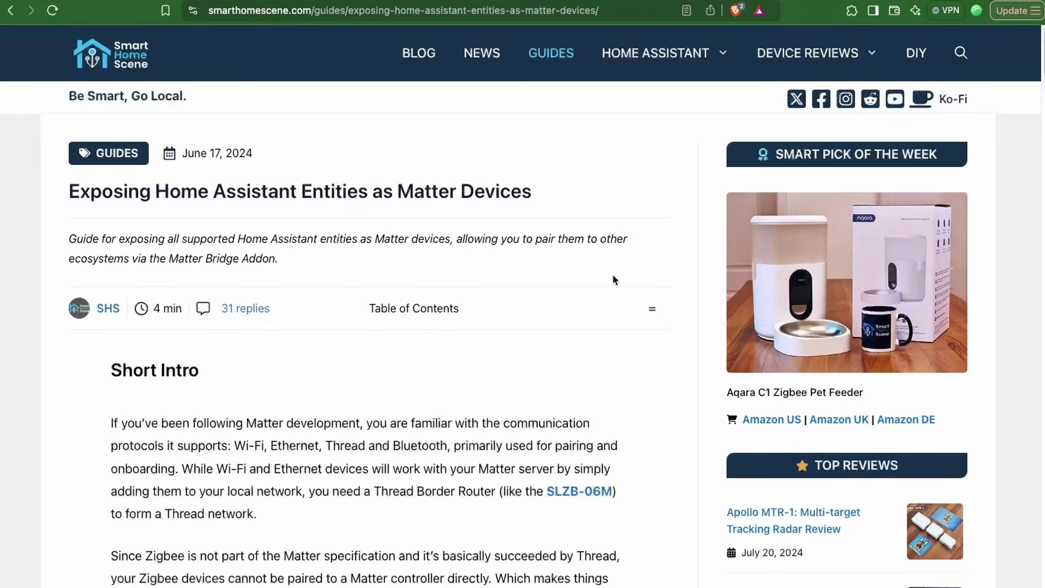
# Read the guide on exposing Home Assistant entities as Matter devices and the new device types in the Matter 1.2 and 1.3 announcements
pyautogui.scroll(-5, 614, 280)
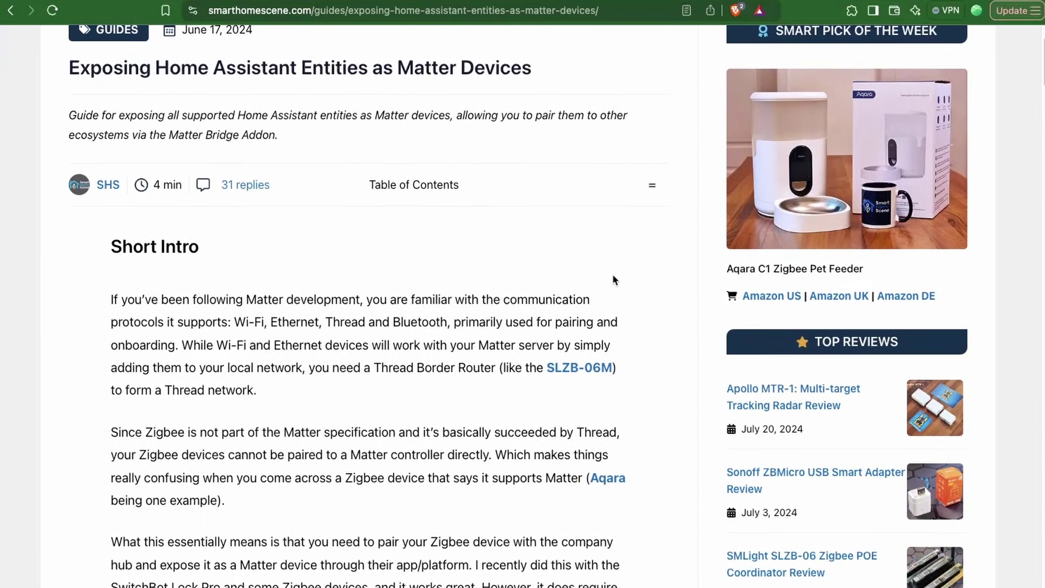
pyautogui.scroll(-10, 613, 278)
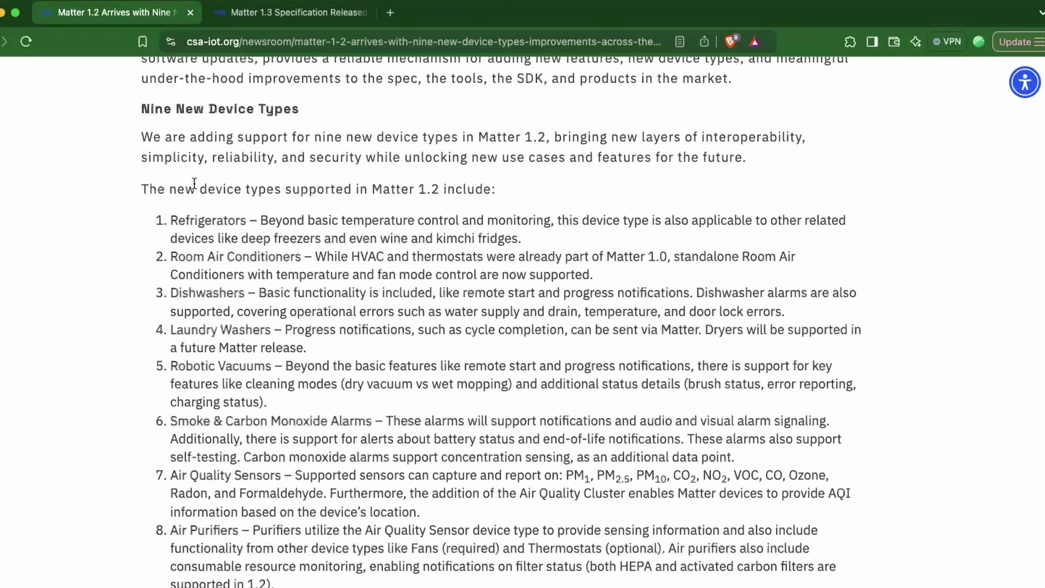
pyautogui.moveTo(142, 190); pyautogui.dragTo(277, 585)
pyautogui.click(294, 12)
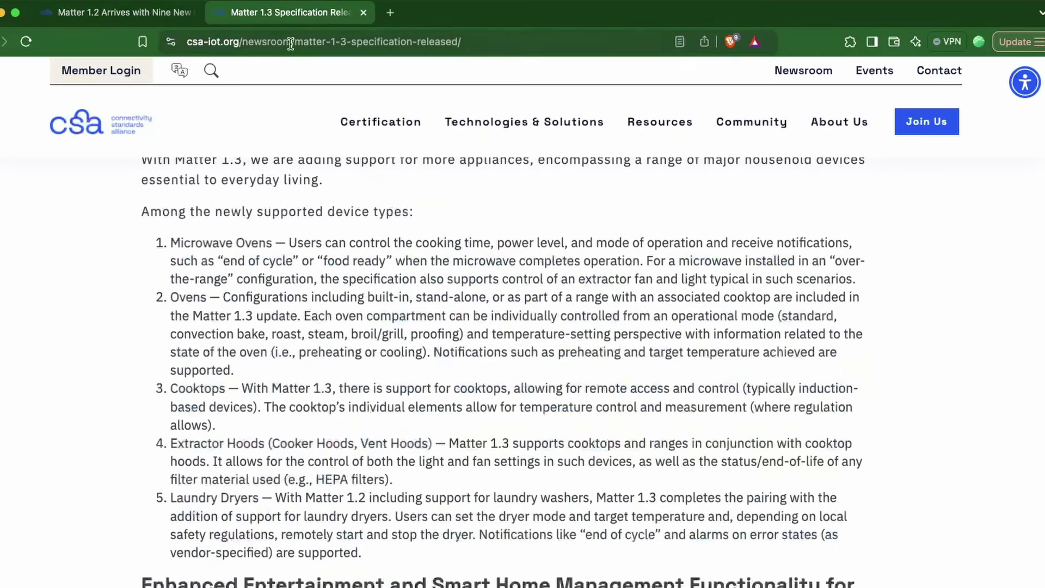
pyautogui.moveTo(131, 210); pyautogui.dragTo(389, 550)
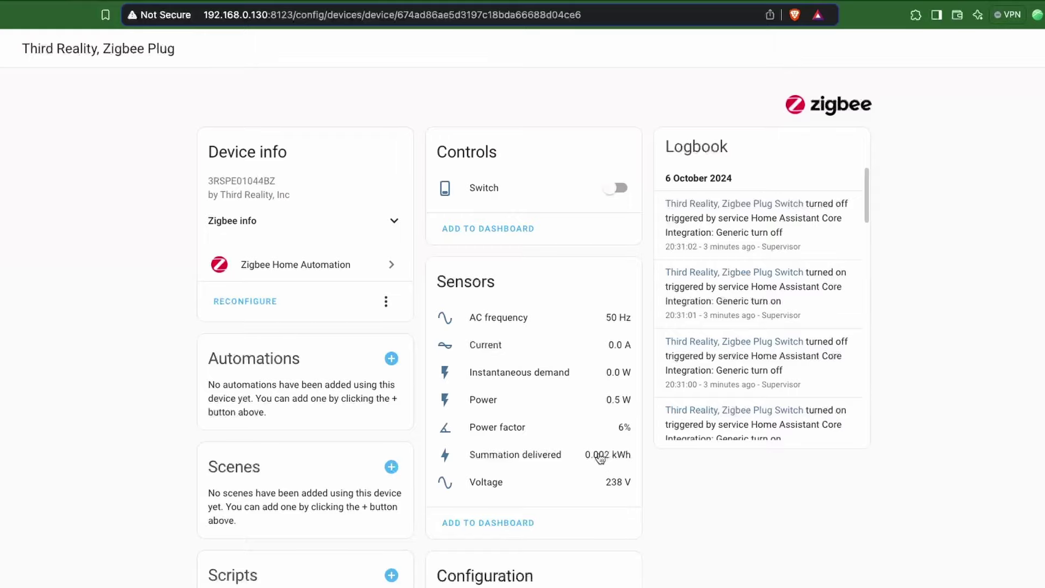
# Copy the Third Reality Zigbee plug's Summation delivered entity ID and add sensor.third_reality_zigbee_plug_summation_delivered to the Matterbridge add-on's Include Patterns
pyautogui.click(599, 456)
pyautogui.click(659, 82)
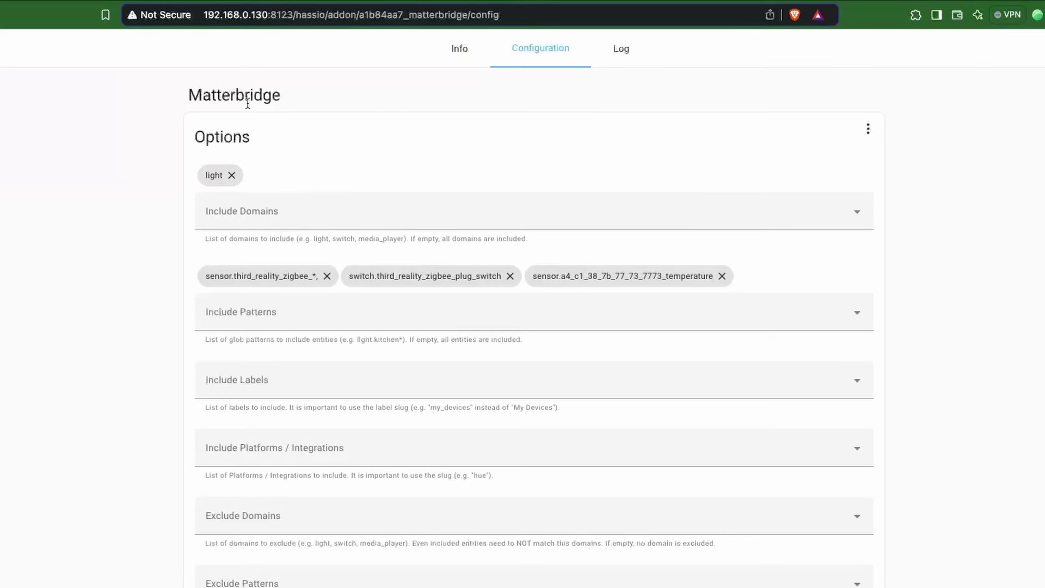
pyautogui.click(469, 311)
pyautogui.press('super+v')
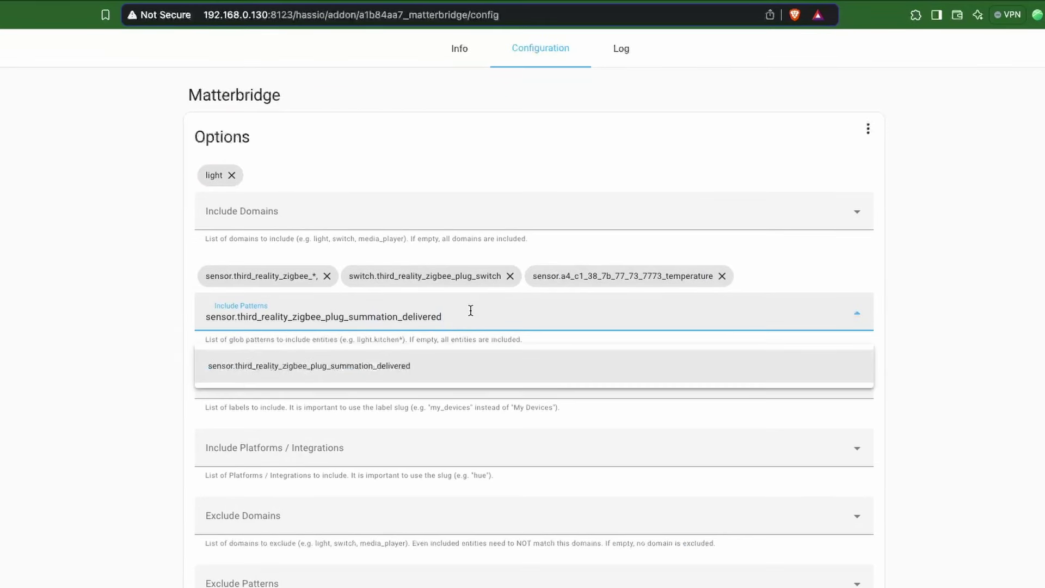
pyautogui.click(516, 365)
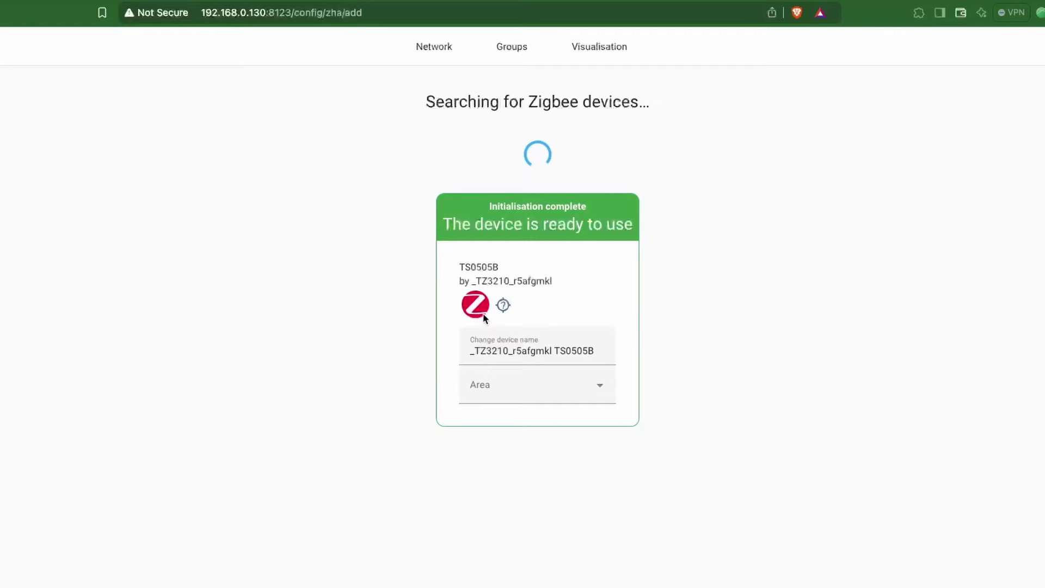
# Rename the newly paired TS0505B Zigbee device to Zigbee Bulb
pyautogui.tripleClick(514, 350)
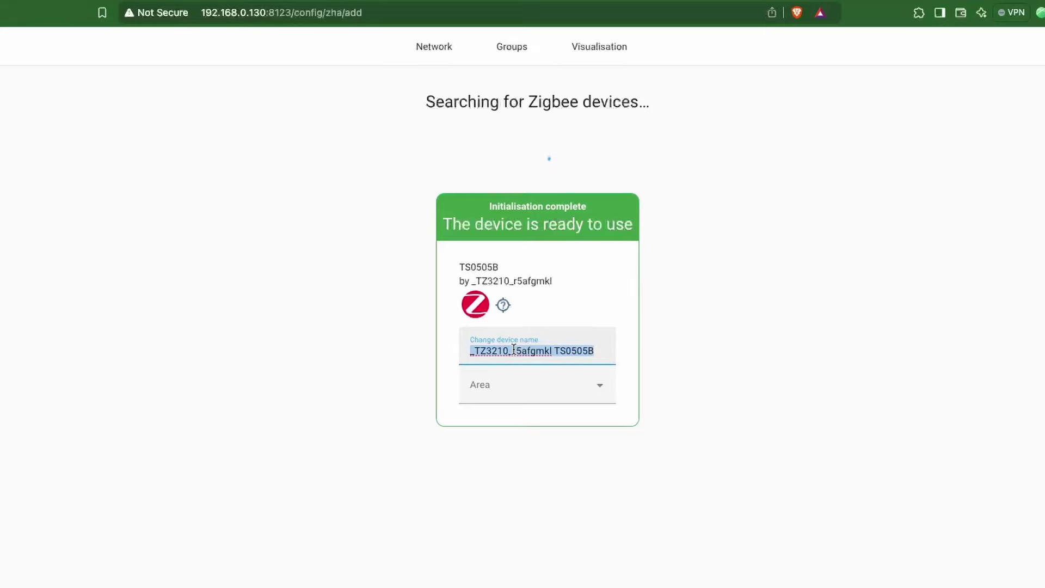
pyautogui.write('Zigbee Bulb')
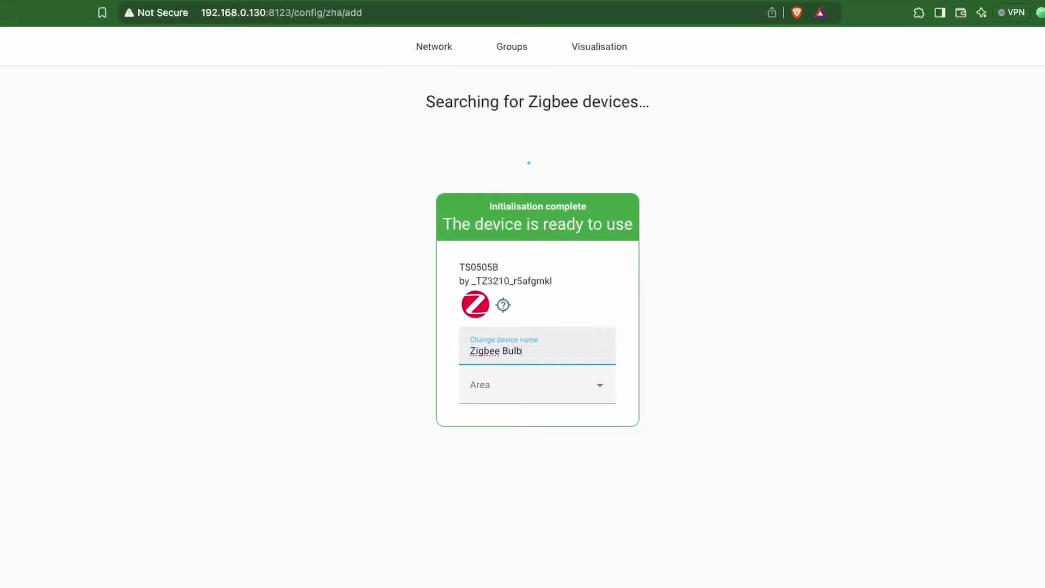
pyautogui.click(772, 333)
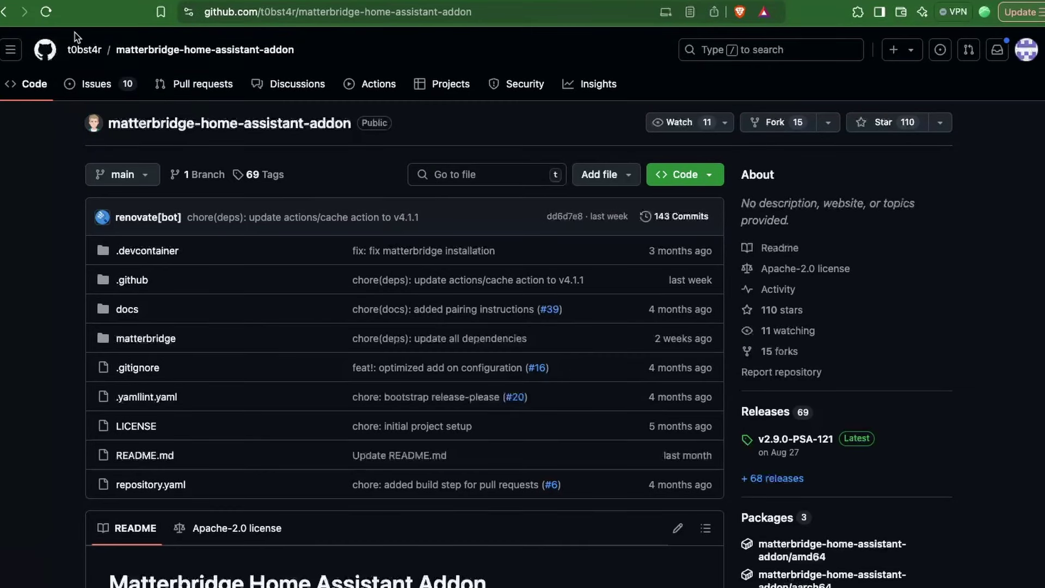
# Compare the t0bst4r and Luligu matterbridge-home-assistant-addon repositories on GitHub
pyautogui.moveTo(67, 50); pyautogui.dragTo(345, 48)
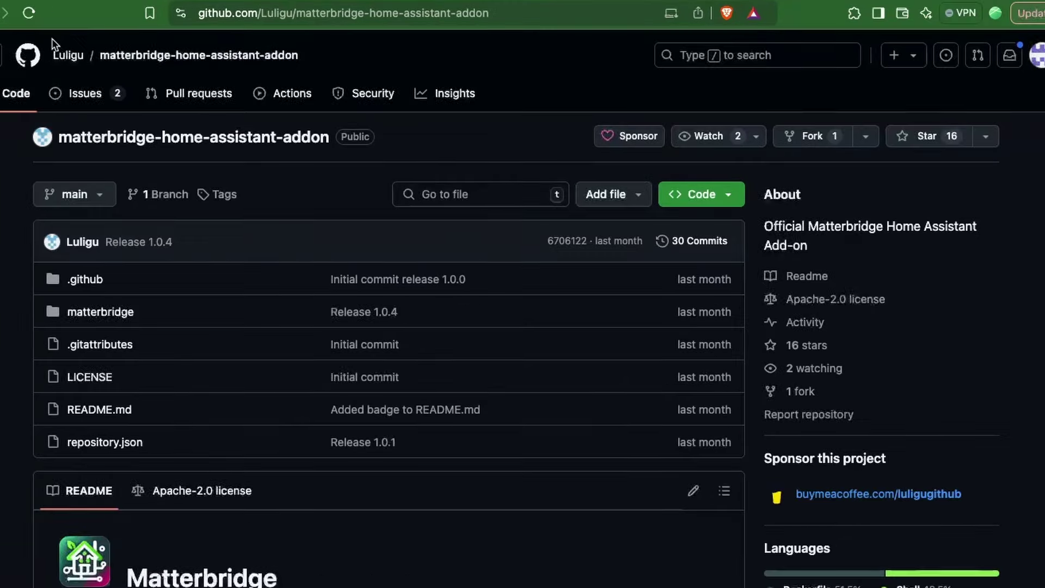
pyautogui.moveTo(52, 55); pyautogui.dragTo(355, 56)
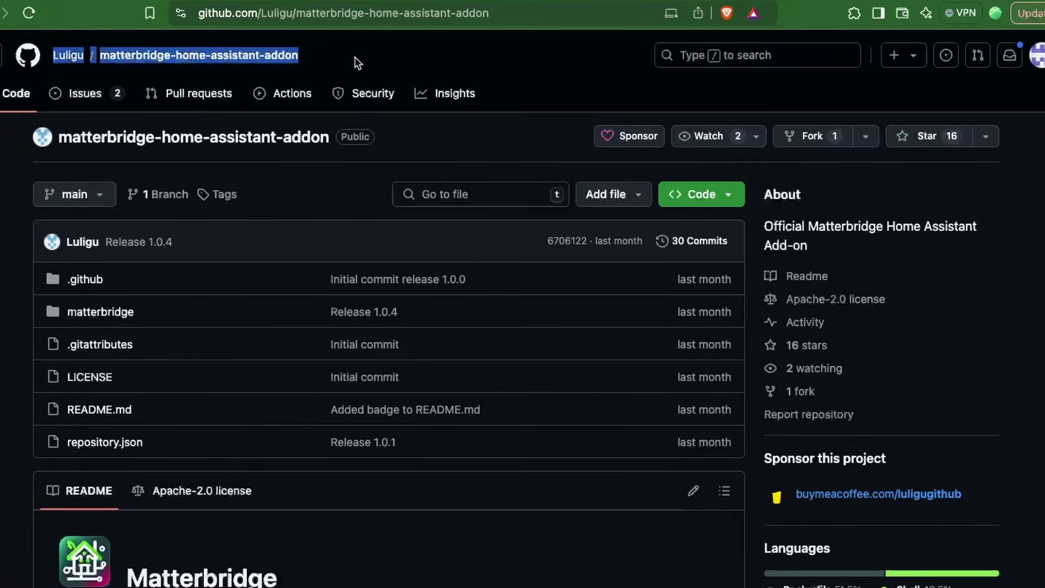
pyautogui.scroll(-5, 524, 452)
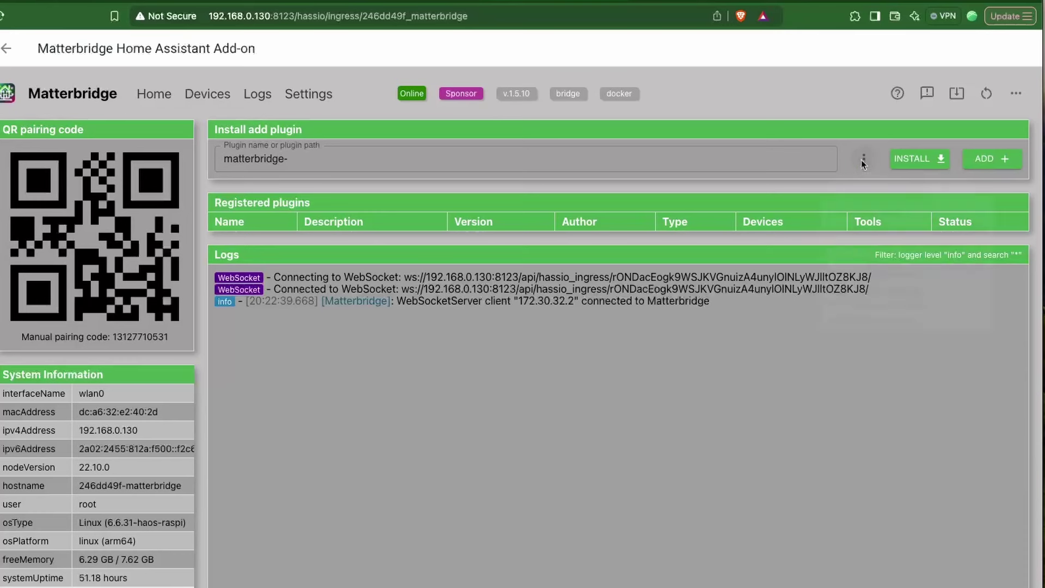
# Try to install the matterbridge-home-assistant plugin in the official Matterbridge add-on and examine the end of the installation log
pyautogui.click(863, 161)
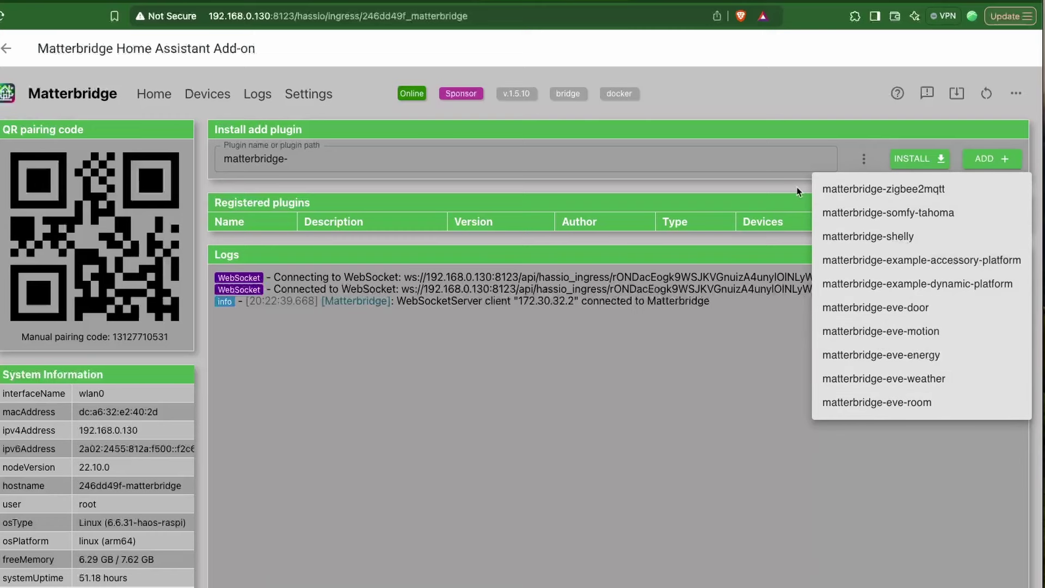
pyautogui.write('home-assistant')
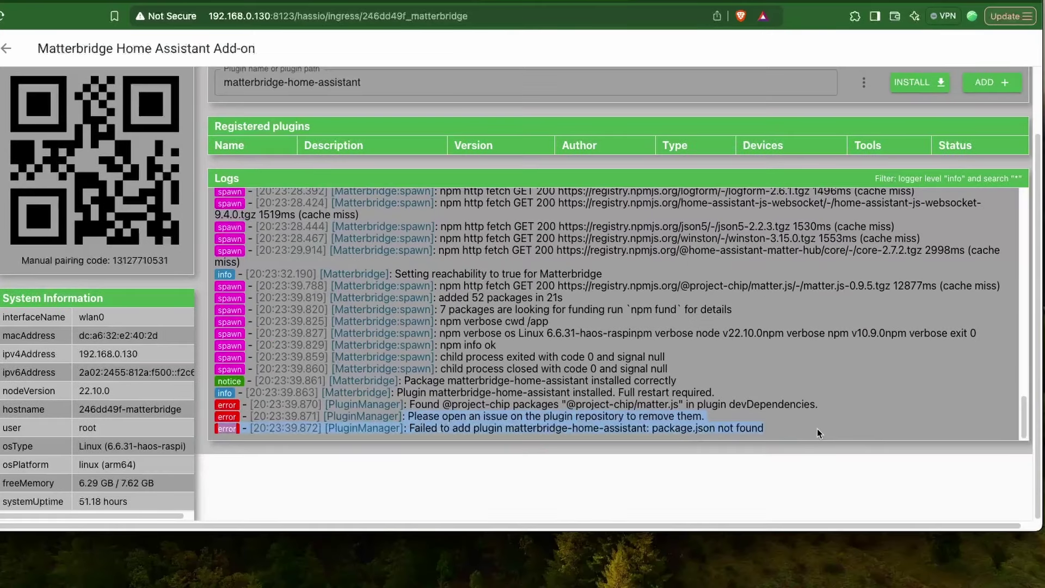
pyautogui.moveTo(819, 434); pyautogui.dragTo(546, 417)
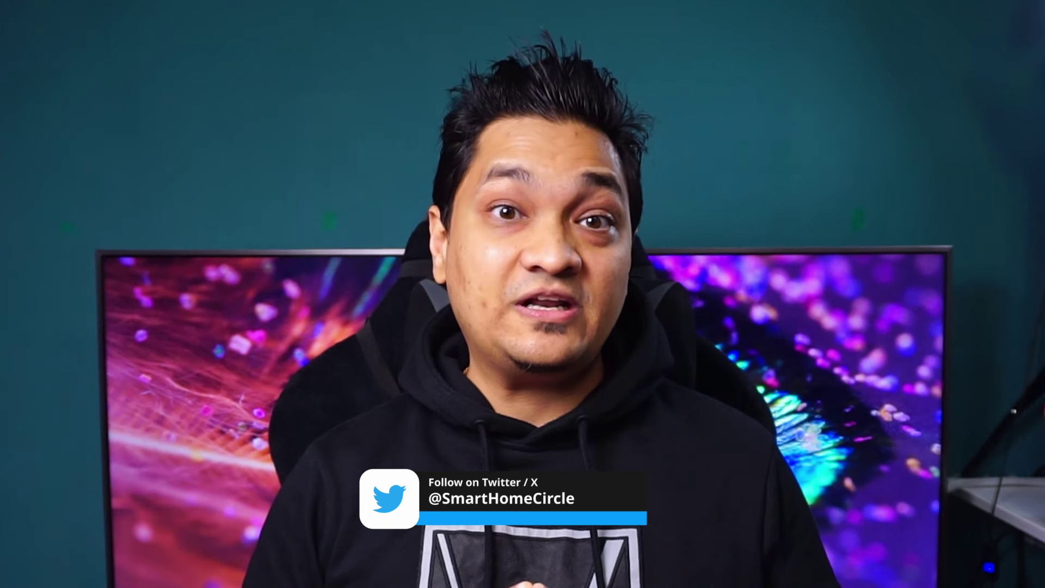
# Read the key changes in the matterbridge-home-assistant feature freeze announcement, discussion #271, covering the application's new name and its matterbridge base
pyautogui.moveTo(365, 142); pyautogui.dragTo(557, 145)
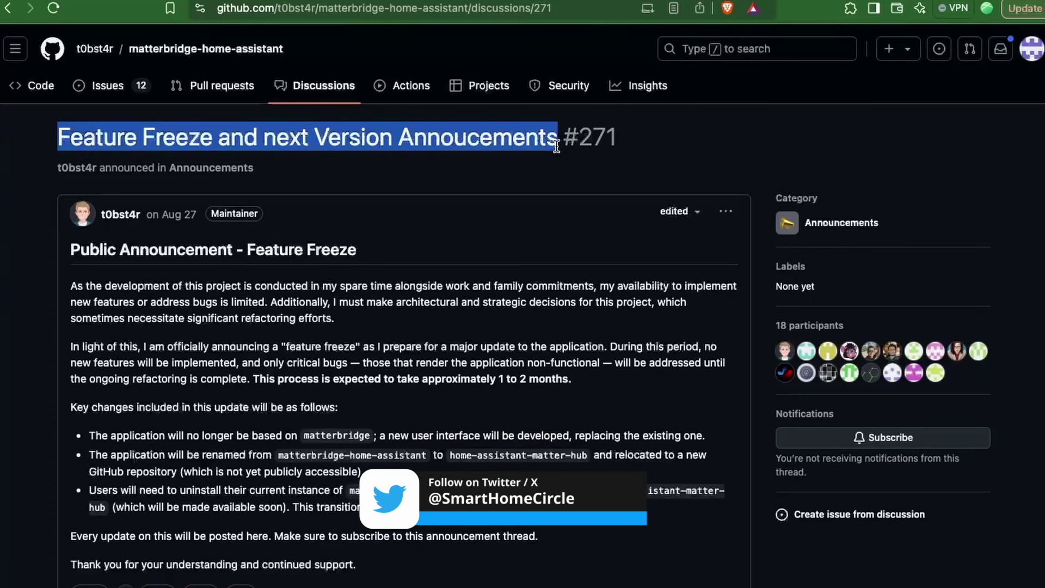
pyautogui.click(434, 466)
pyautogui.moveTo(278, 456); pyautogui.dragTo(571, 456)
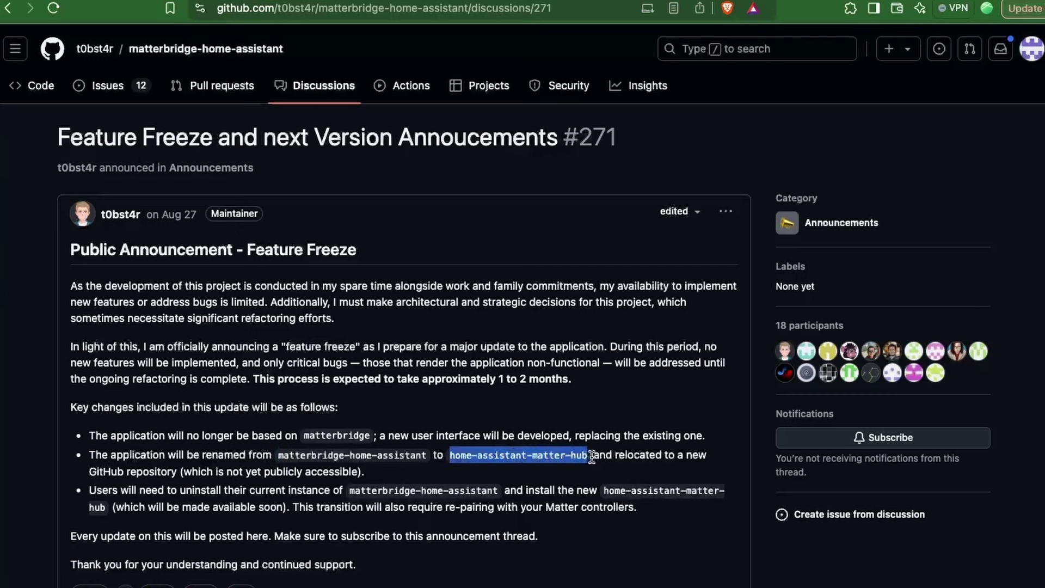
pyautogui.moveTo(136, 435); pyautogui.dragTo(437, 438)
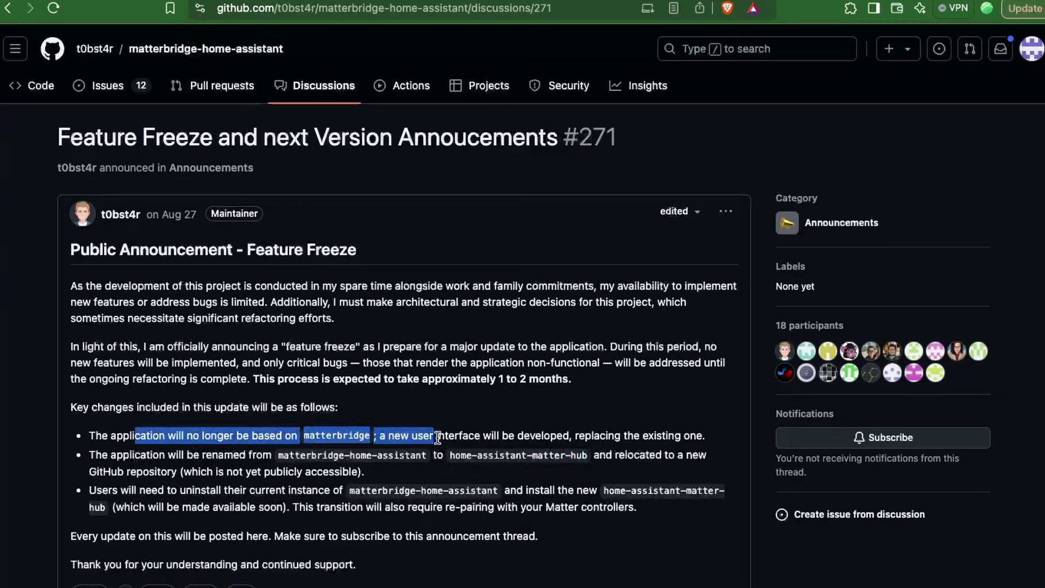